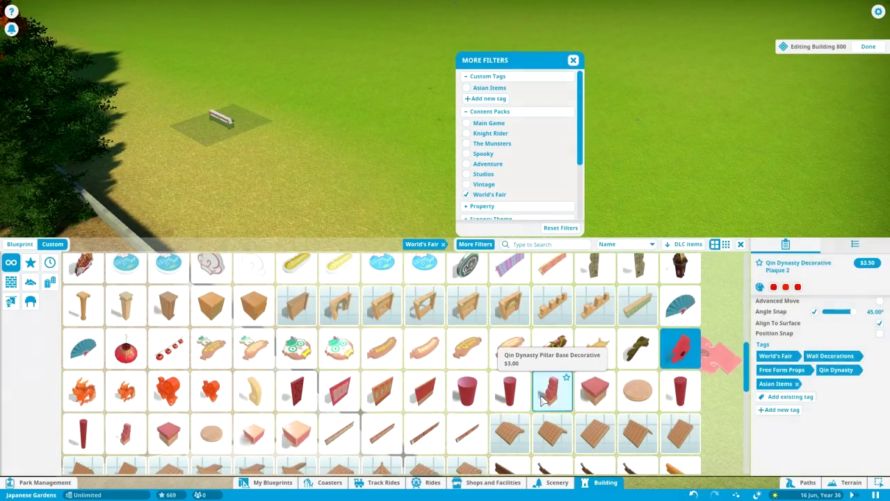
# Step: Close the extra filters and sample Taisho Roman wall, shopfront, door and display unit pieces
pyautogui.click(495, 87)
pyautogui.click(574, 60)
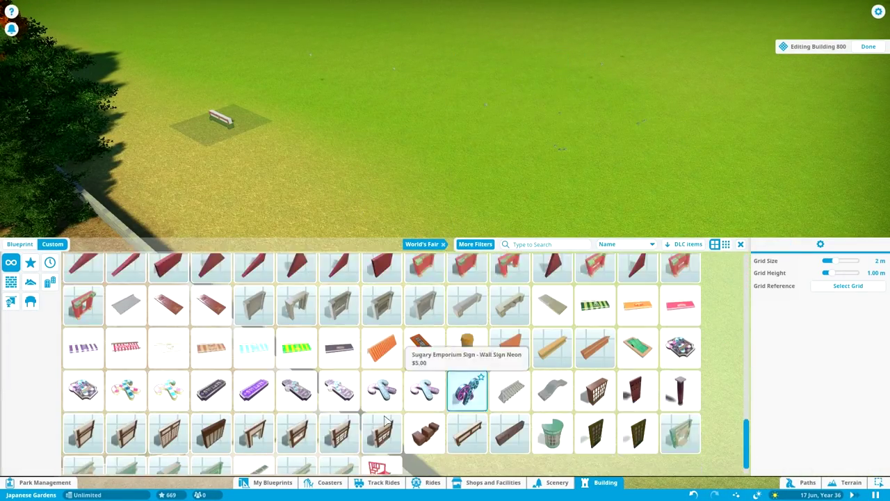
pyautogui.click(513, 407)
pyautogui.click(387, 411)
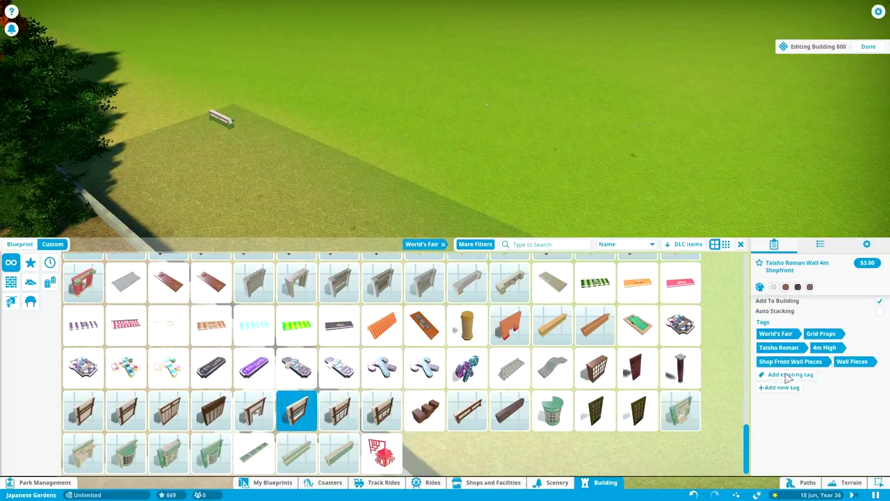
pyautogui.click(636, 367)
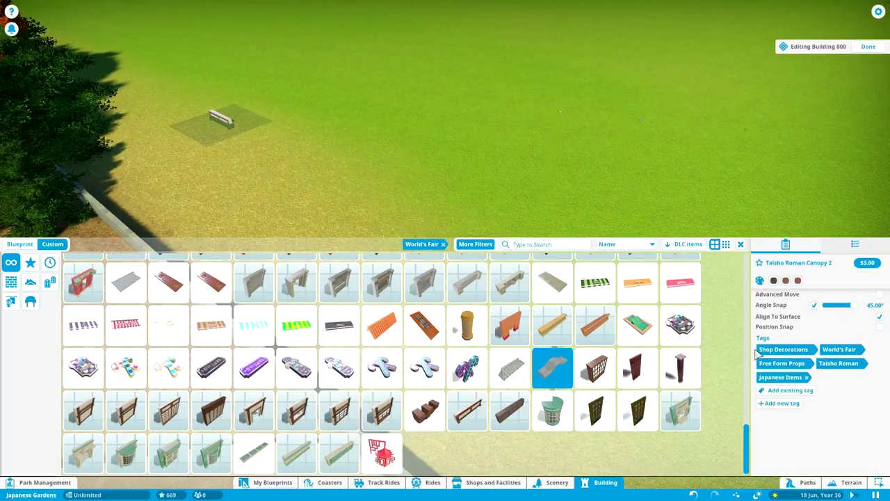
pyautogui.scroll(1, 443, 358)
pyautogui.click(595, 412)
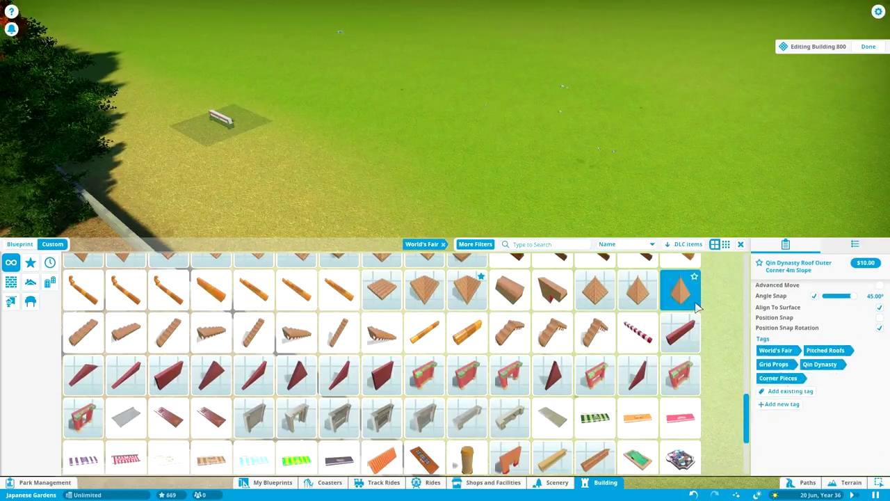
# Step: Sample the Qin Dynasty inner corner roof slope, roof cap, dark roof edge and paper lantern chain
pyautogui.click(468, 289)
pyautogui.scroll(1, 487, 292)
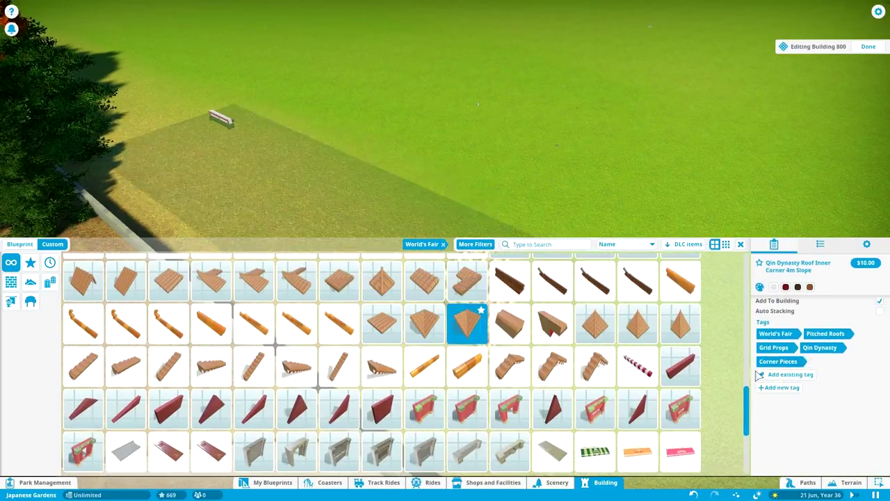
pyautogui.scroll(1, 486, 327)
pyautogui.click(382, 313)
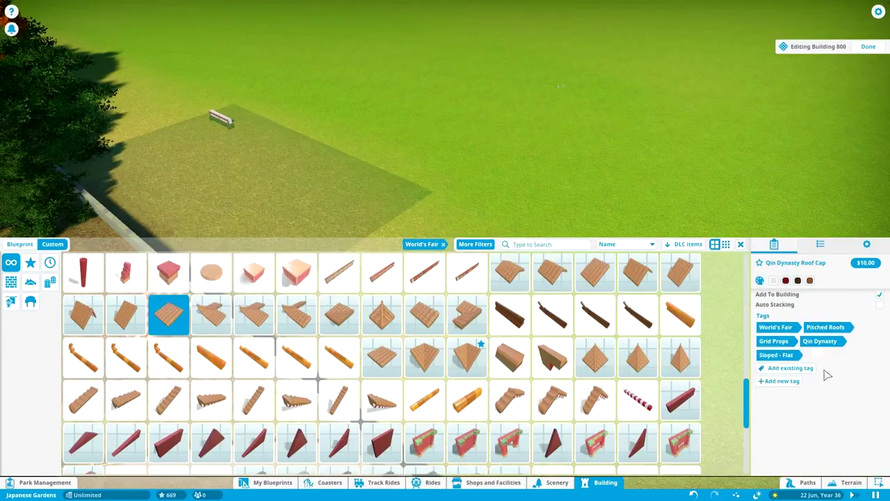
pyautogui.click(552, 315)
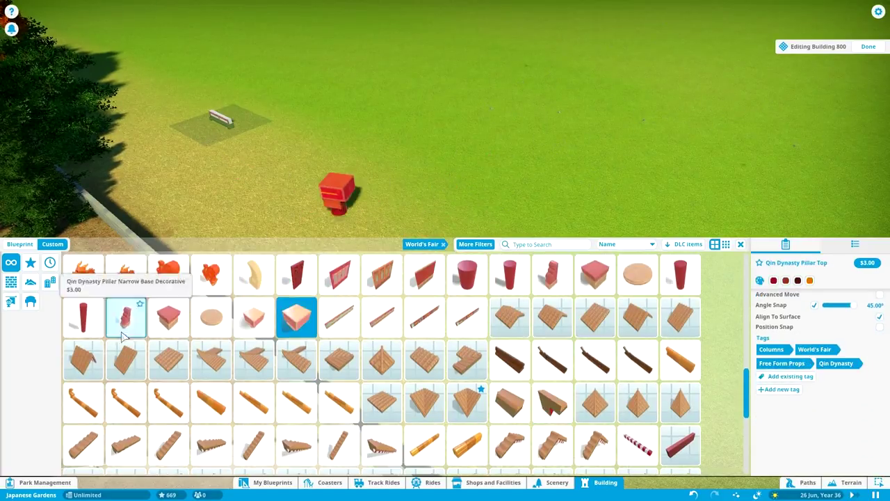
pyautogui.click(169, 288)
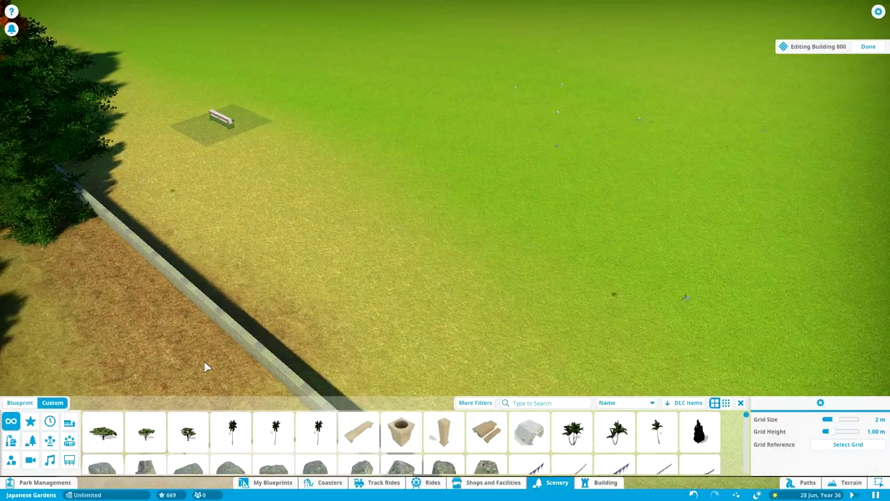
# Step: Scroll the Japanese blueprints, then filter Custom scenery to World's Fair planters and pick the Brass Vase with Palm Tree
pyautogui.scroll(-3, 626, 351)
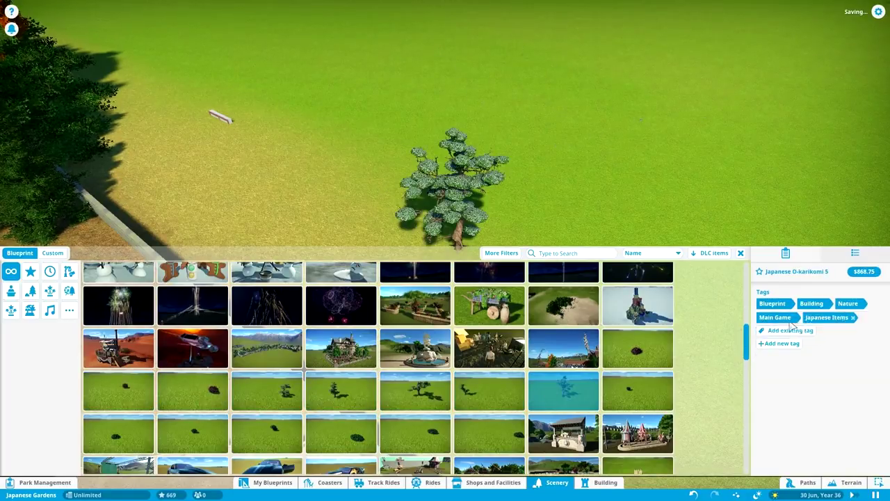
pyautogui.scroll(-10, 694, 323)
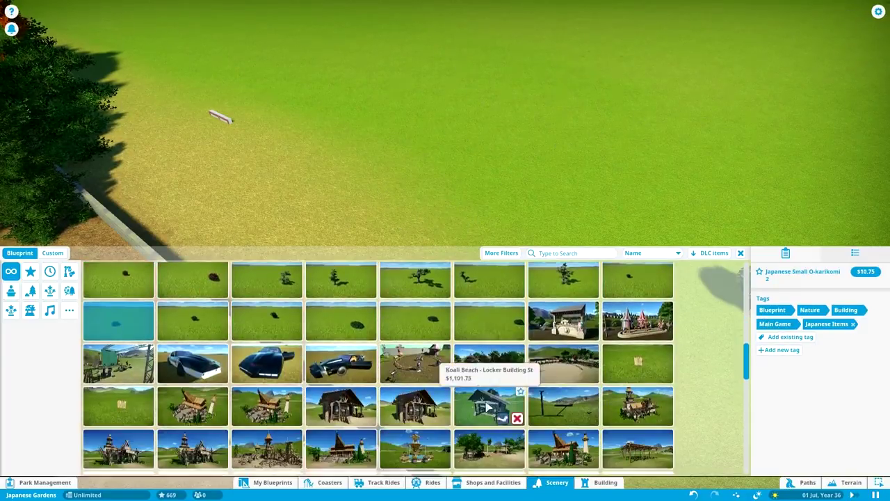
pyautogui.click(52, 252)
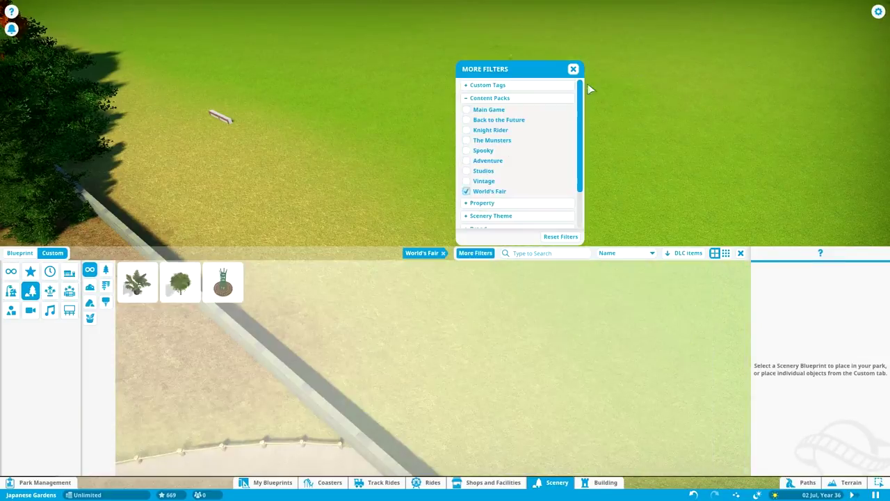
pyautogui.click(178, 282)
pyautogui.click(137, 282)
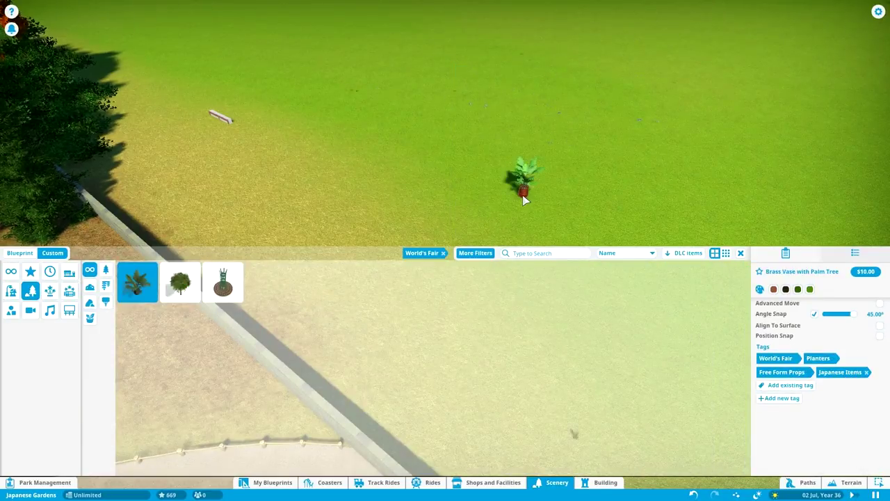
# Step: Show all World's Fair scenery and sample an arch lamp, the Meat Skewers Sign and the Moorish Oil Lamp
pyautogui.click(11, 271)
pyautogui.click(572, 281)
pyautogui.click(444, 367)
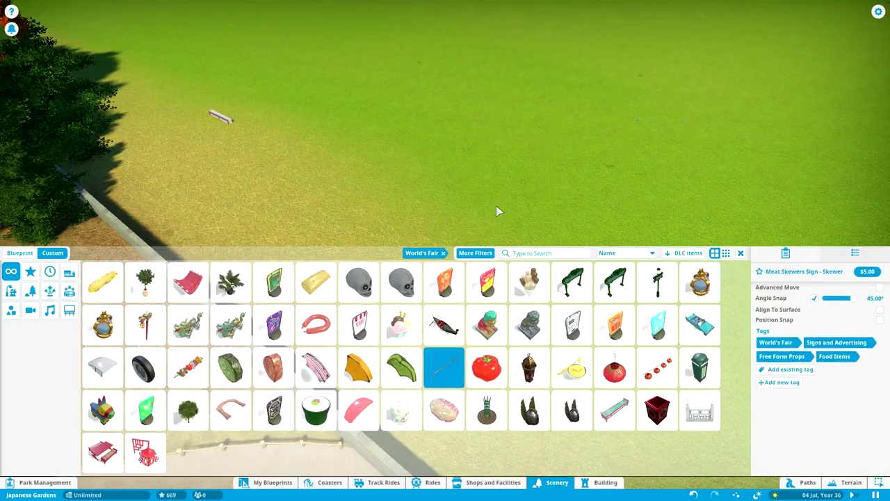
pyautogui.click(529, 368)
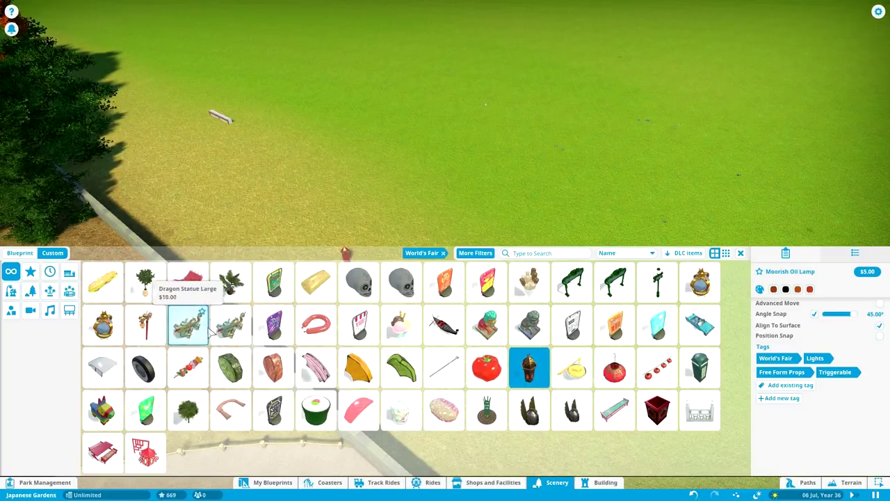
# Step: Remove the World's Fair filter, limit scenery to trees and pick the Alpine Fir Tree
pyautogui.click(442, 253)
pyautogui.click(30, 291)
pyautogui.click(521, 282)
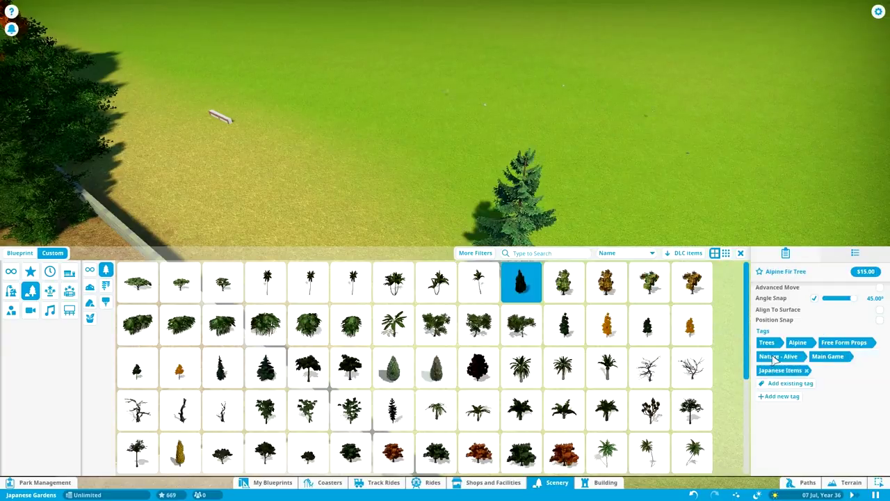
# Step: Sample several trees, including Ash Tree 1 Autumn, Oak Tree 1, autumn trees and a palm
pyautogui.click(606, 410)
pyautogui.click(436, 410)
pyautogui.click(137, 367)
pyautogui.click(607, 282)
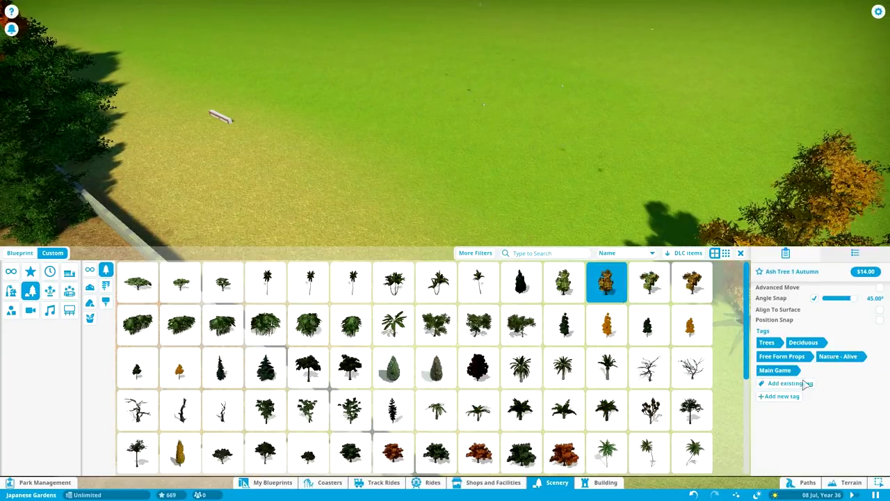
pyautogui.scroll(-2, 389, 348)
pyautogui.click(265, 403)
pyautogui.click(350, 374)
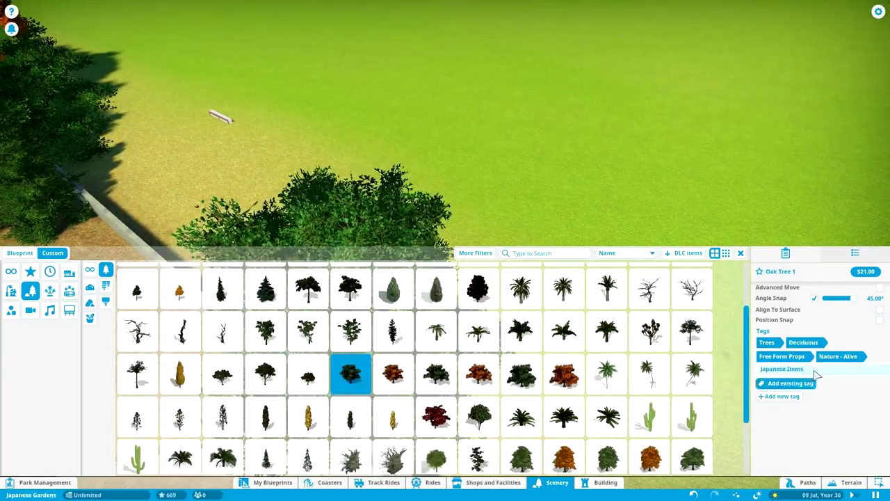
pyautogui.click(480, 374)
pyautogui.click(564, 374)
pyautogui.click(608, 416)
# Step: Sample Short Palm 1, Swamp Tree, Tuscan Cypress, Sycamore Tree 2 Autumn, a pine and Poplar Tree 1
pyautogui.scroll(-1, 180, 414)
pyautogui.click(180, 414)
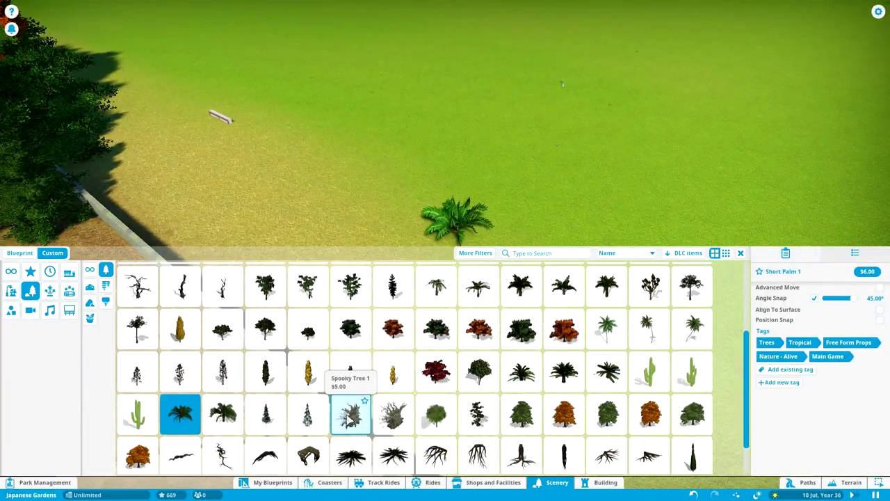
pyautogui.click(478, 414)
pyautogui.scroll(-1, 478, 414)
pyautogui.click(137, 452)
pyautogui.click(649, 369)
pyautogui.click(478, 369)
pyautogui.click(137, 322)
pyautogui.click(223, 322)
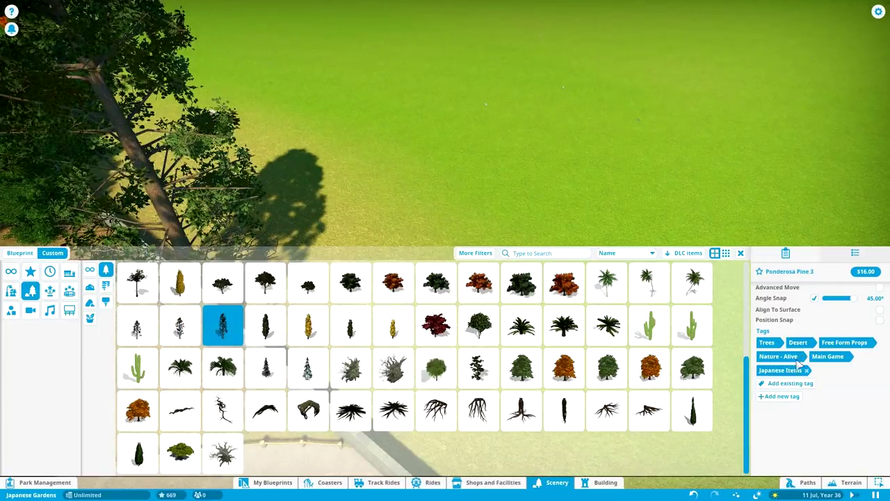
pyautogui.click(265, 322)
pyautogui.scroll(2, 308, 386)
# Step: Switch to bushes and sample Jungle Plant Alocasia 1, Petunia Flowers and other bushes
pyautogui.click(90, 285)
pyautogui.click(436, 325)
pyautogui.click(265, 324)
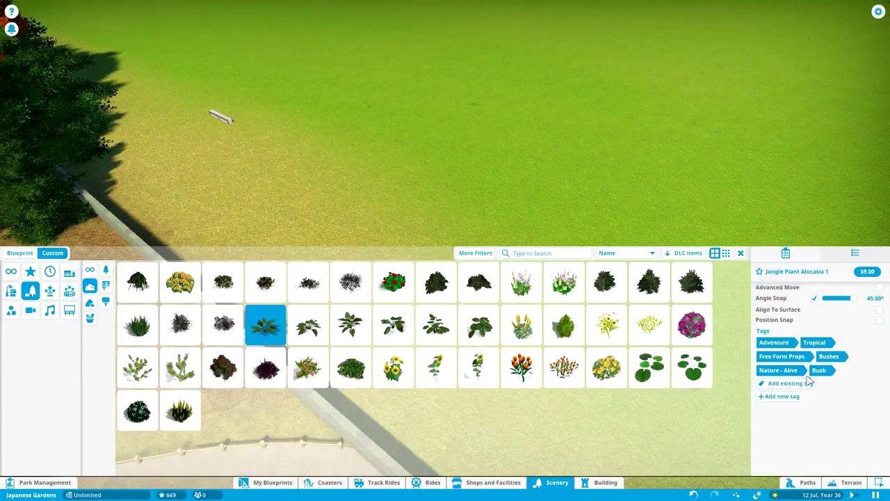
pyautogui.click(692, 325)
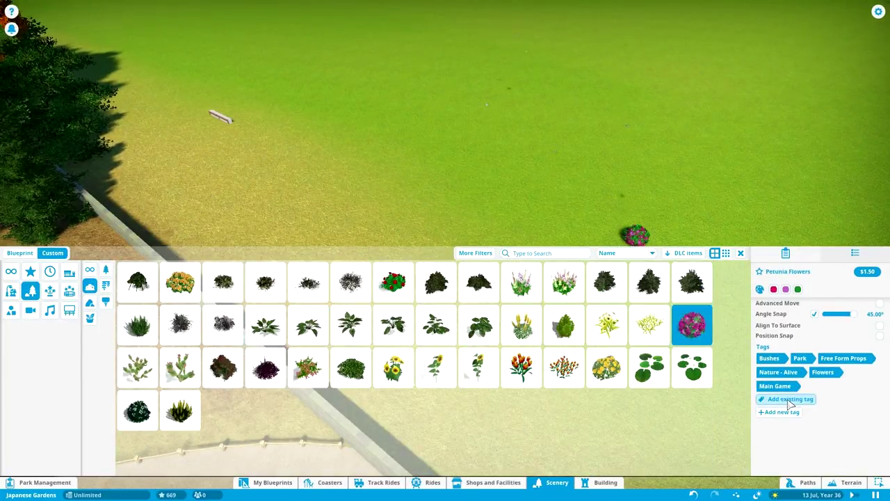
pyautogui.click(308, 281)
pyautogui.click(137, 411)
# Step: Clear the scenery type filter and return to the World's Fair building pieces
pyautogui.click(106, 269)
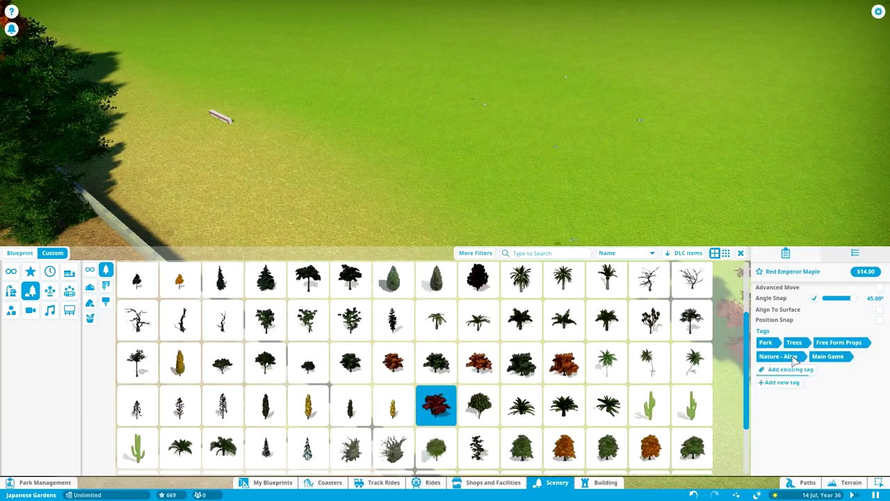
pyautogui.click(11, 271)
pyautogui.click(603, 482)
# Step: Pick the Moorish Door Left and the Taisho Roman Wall Top 1 pieces
pyautogui.scroll(-5, 417, 390)
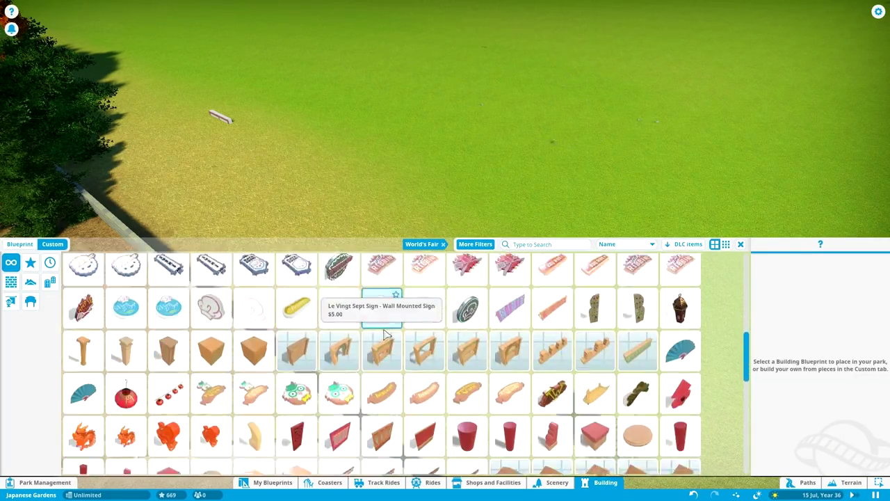
pyautogui.click(596, 394)
pyautogui.scroll(-3, 543, 386)
pyautogui.scroll(-6, 537, 383)
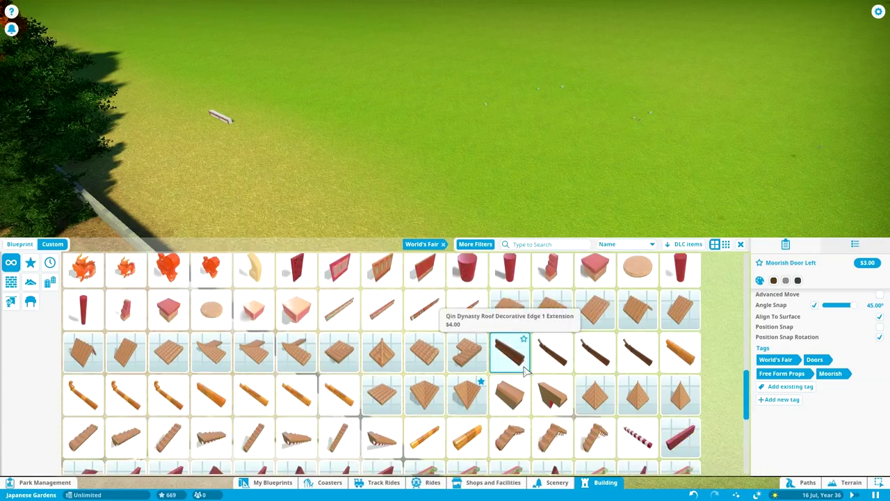
pyautogui.click(467, 411)
# Step: Cancel placement and browse the pillar pieces, sampling plain wooden pillars
pyautogui.rightClick(258, 84)
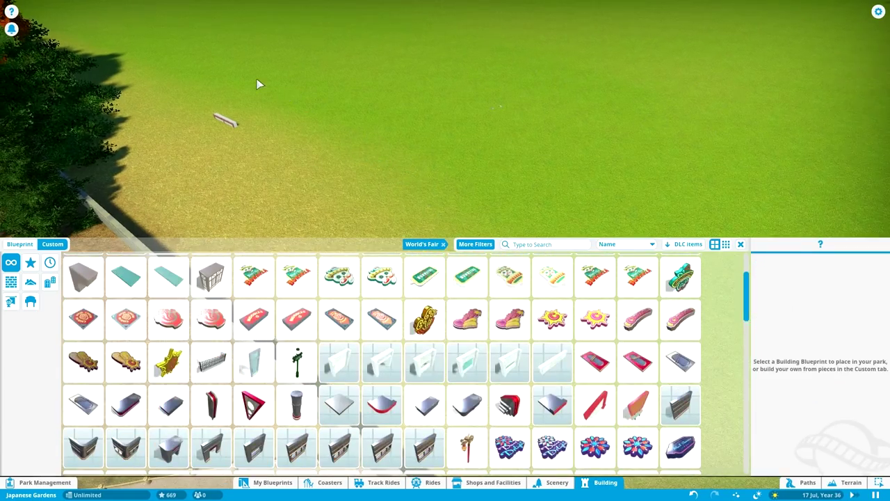
pyautogui.click(10, 281)
pyautogui.click(86, 277)
pyautogui.click(555, 324)
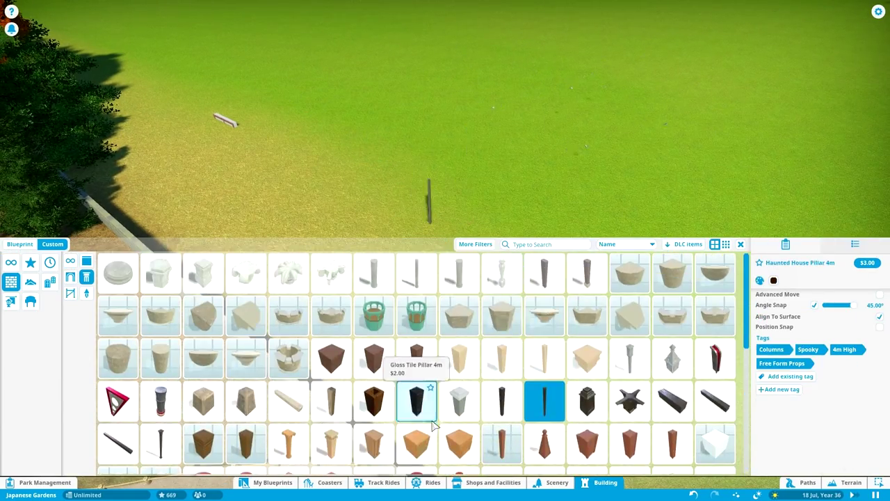
pyautogui.scroll(-3, 417, 362)
pyautogui.click(160, 453)
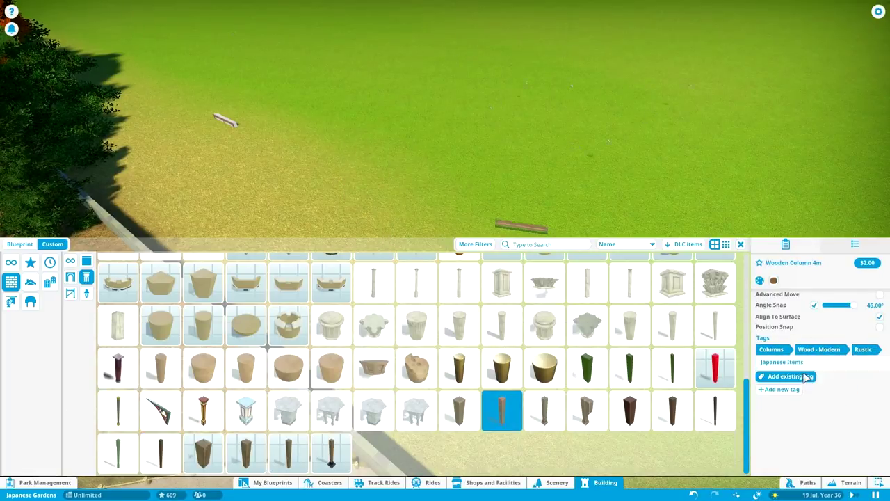
# Step: Browse wall decoration pieces, sampling a Qin Dynasty decorative plaque and a stone trim piece
pyautogui.click(86, 293)
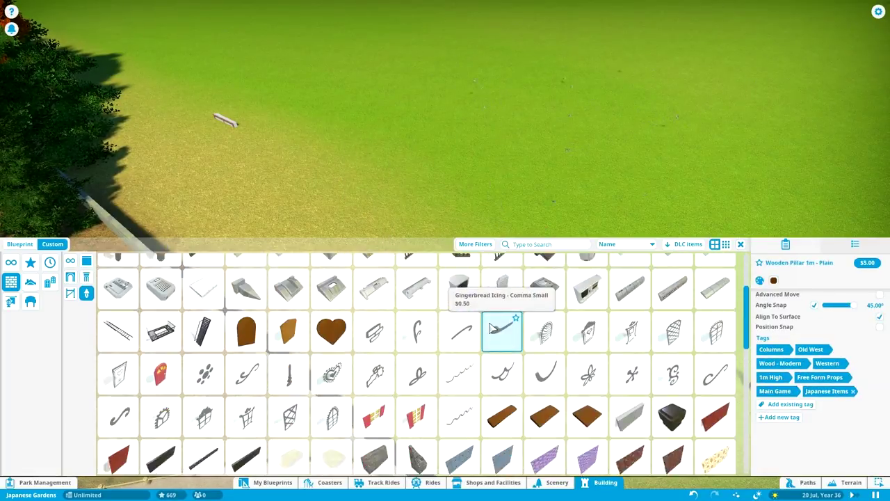
pyautogui.click(376, 434)
pyautogui.scroll(-1, 537, 354)
pyautogui.scroll(-5, 576, 338)
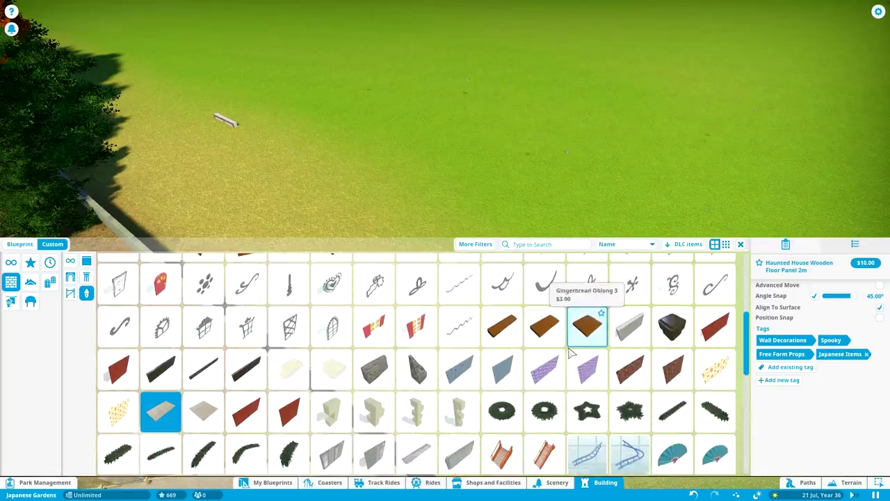
pyautogui.click(288, 293)
pyautogui.scroll(10, 662, 340)
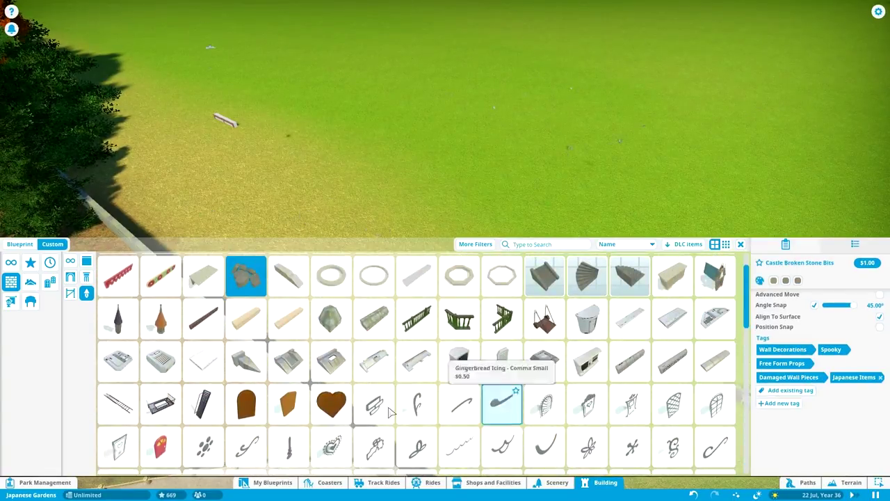
pyautogui.click(376, 318)
pyautogui.scroll(1, 393, 292)
# Step: Switch to scenery and browse the rock category before moving to other categories
pyautogui.click(558, 482)
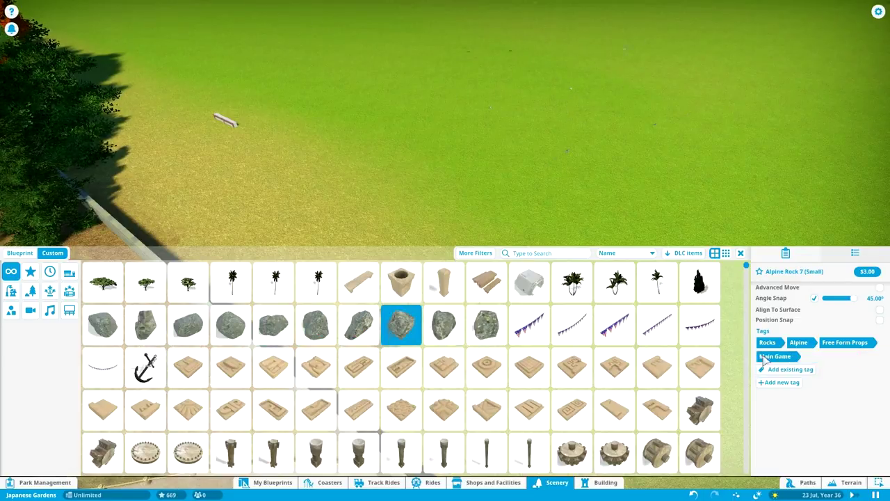
pyautogui.scroll(-2, 606, 313)
pyautogui.click(556, 297)
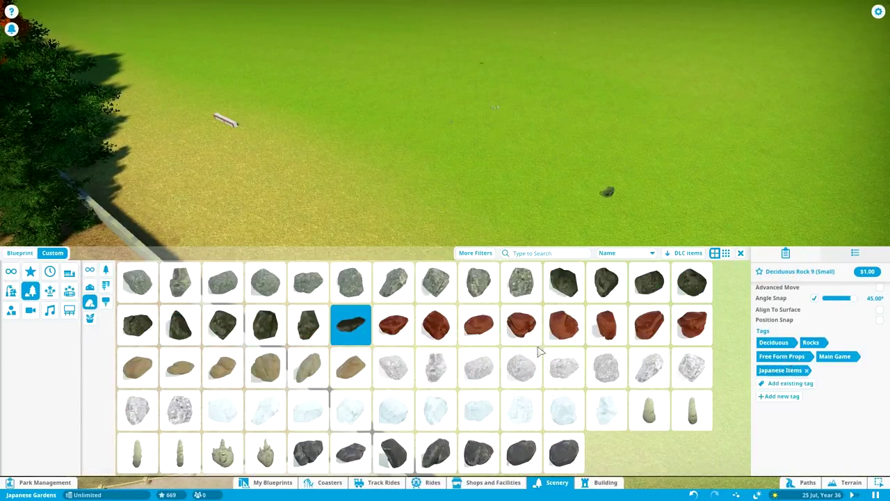
pyautogui.click(30, 291)
# Step: Leave the bushes and start editing Building 800 to show its pieces
pyautogui.click(137, 324)
pyautogui.click(605, 482)
pyautogui.click(605, 482)
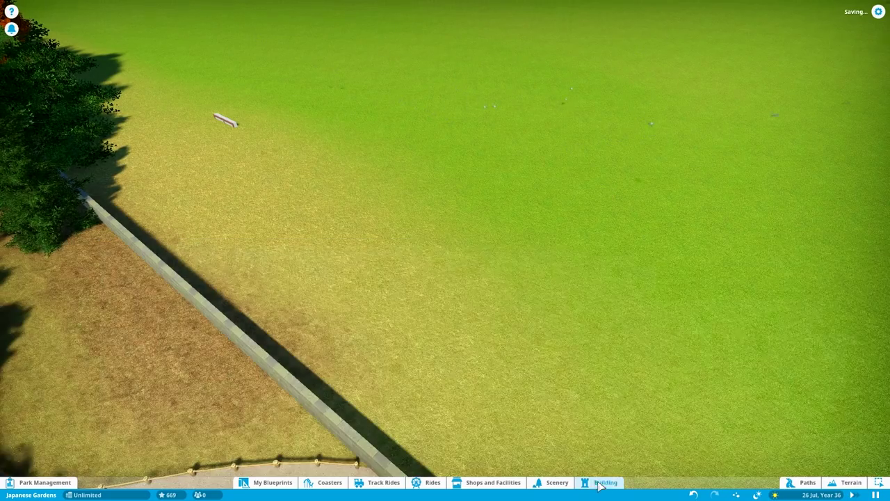
pyautogui.click(602, 483)
# Step: Expand More Filters to reveal the Custom Tags, including Japanese Items
pyautogui.scroll(-3, 645, 360)
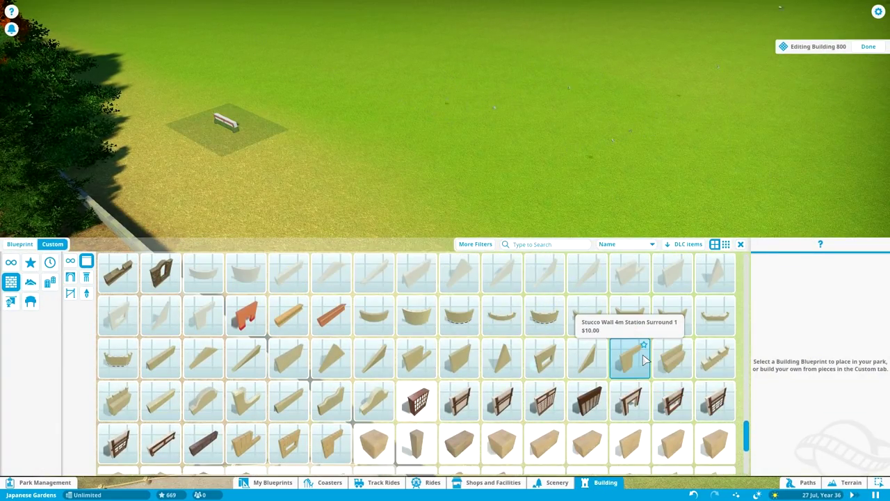
pyautogui.scroll(5, 645, 360)
pyautogui.click(475, 244)
pyautogui.click(488, 75)
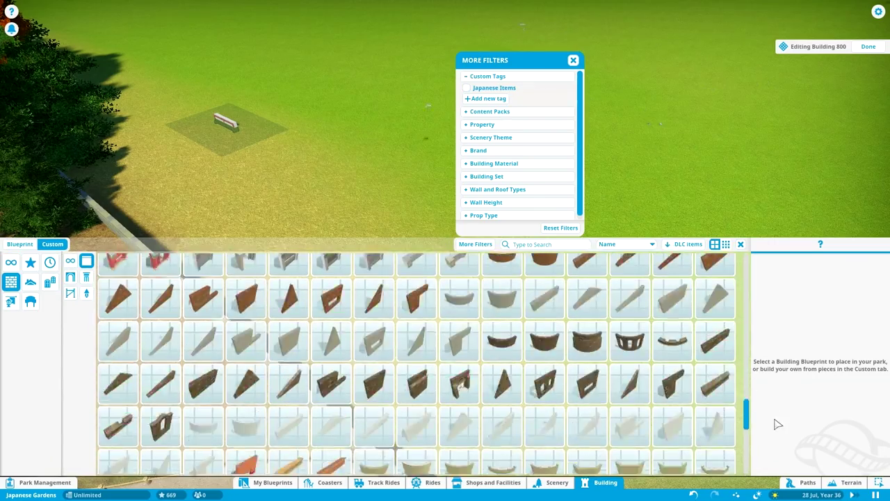
# Step: Sample smooth concrete, stucco, Natural Wood Plank Wall 1m and Opaque Glass Wall 1m pieces
pyautogui.scroll(-2, 390, 334)
pyautogui.click(374, 317)
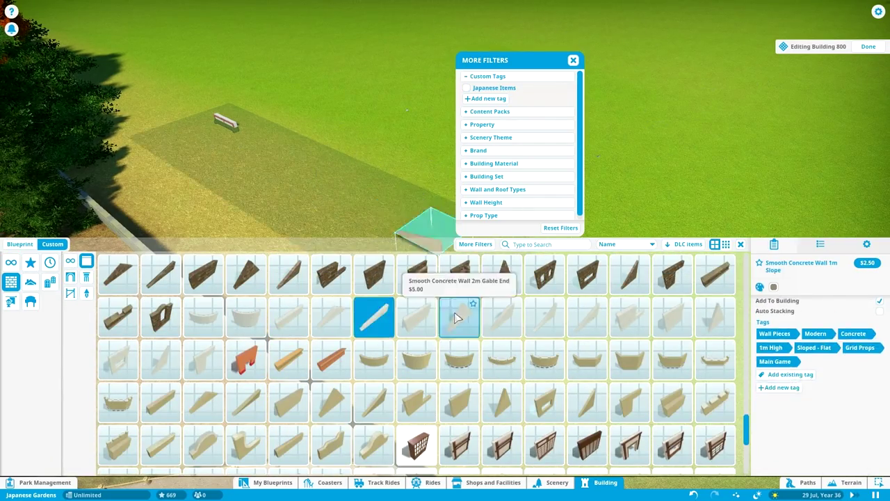
pyautogui.click(586, 316)
pyautogui.scroll(5, 445, 348)
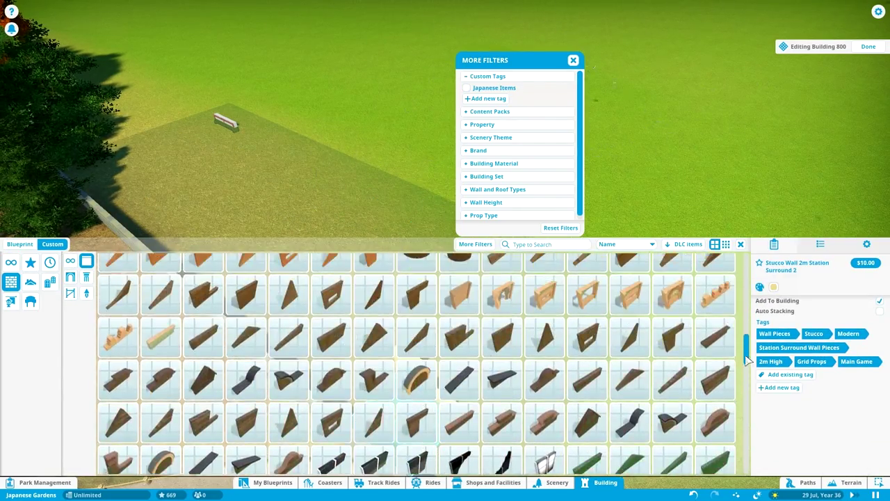
pyautogui.click(586, 400)
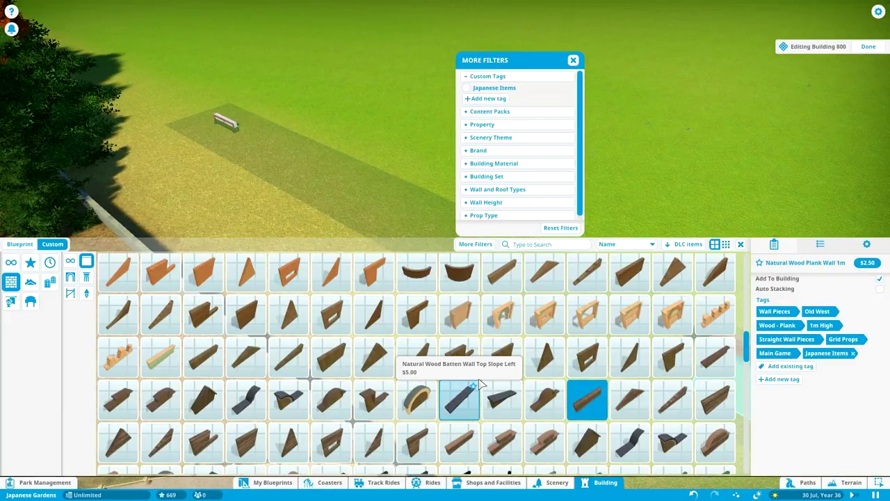
pyautogui.scroll(-2, 439, 344)
pyautogui.click(330, 414)
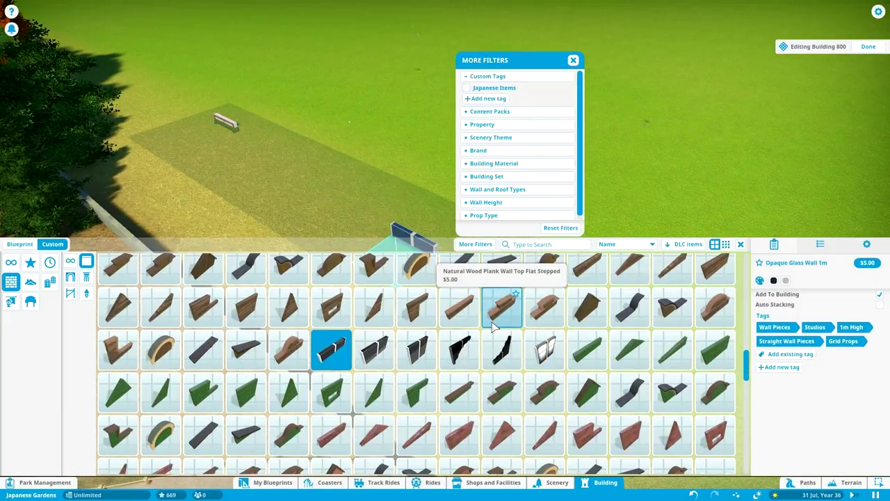
pyautogui.scroll(3, 518, 358)
pyautogui.click(502, 320)
# Step: Cancel placement and filter the building pieces to the Japanese Items tag
pyautogui.rightClick(358, 168)
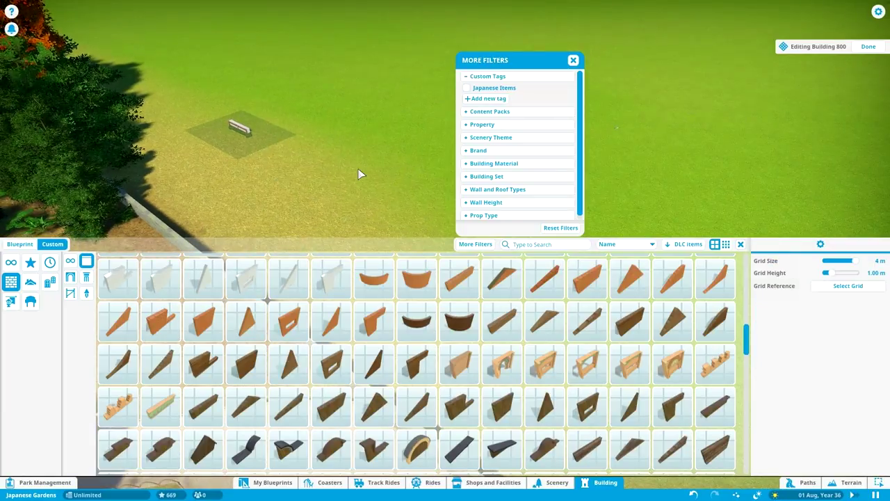
pyautogui.click(466, 88)
pyautogui.click(574, 60)
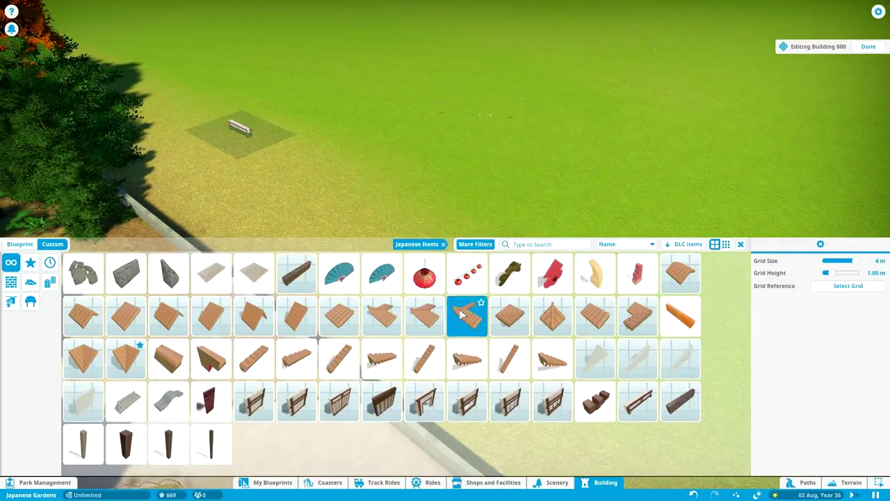
# Step: Select Qin Dynasty Roof Cap Corner Point Small and adjust its colour options
pyautogui.click(381, 315)
pyautogui.click(468, 316)
pyautogui.click(774, 244)
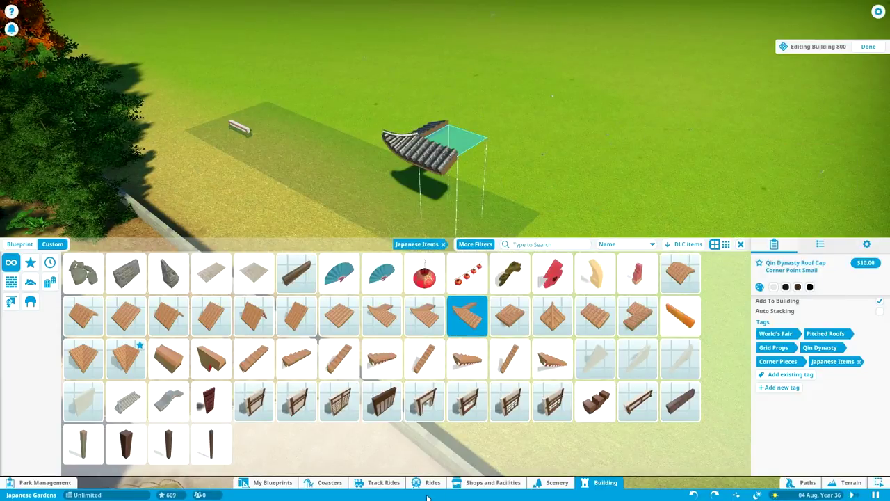
pyautogui.click(786, 286)
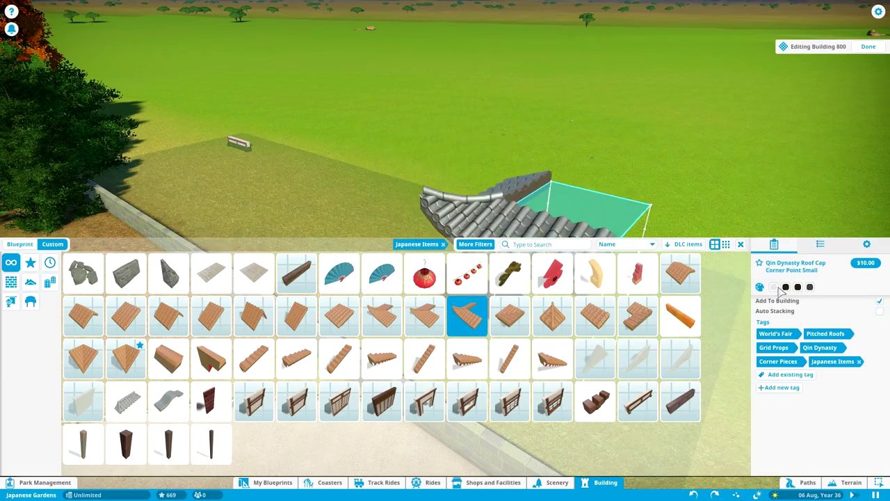
pyautogui.scroll(-3, 449, 150)
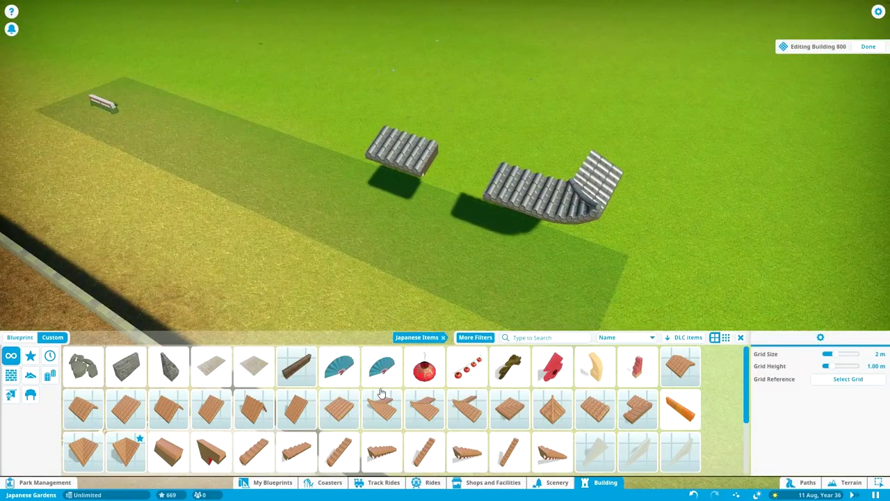
pyautogui.click(11, 375)
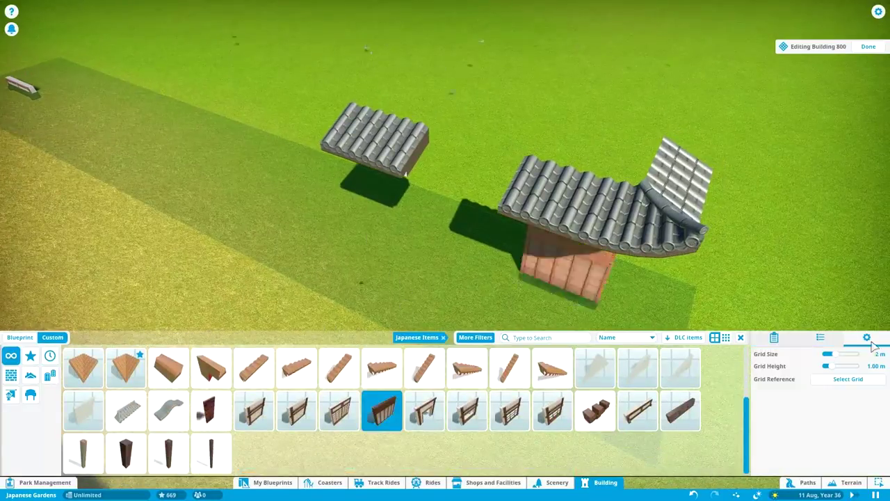
# Step: Set a wooden wall under the curved roof and add a trim piece atop it
pyautogui.click(821, 354)
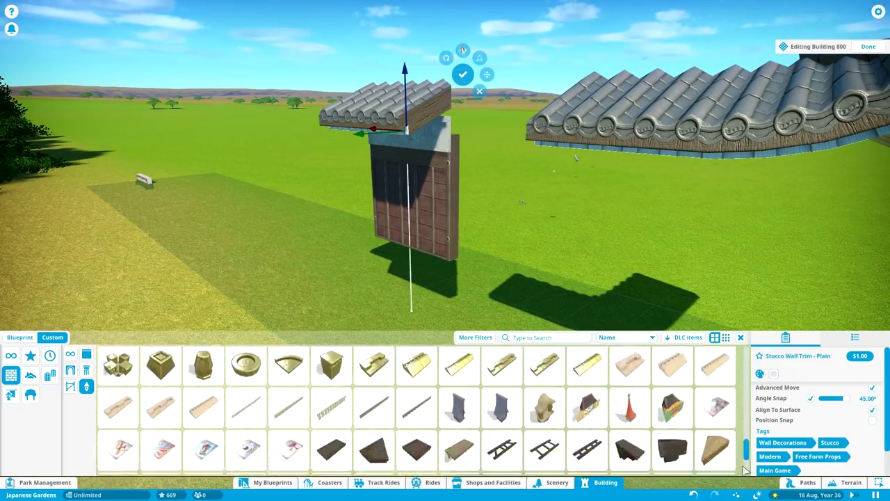
pyautogui.scroll(10, 745, 470)
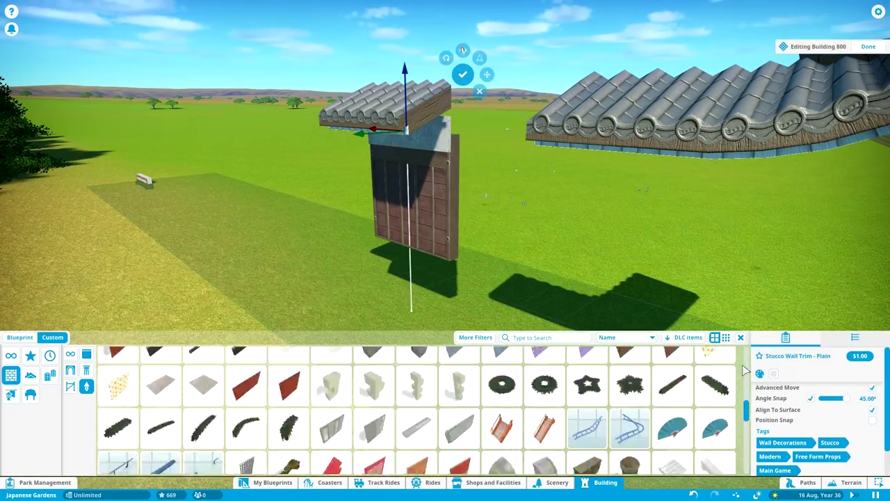
pyautogui.click(246, 419)
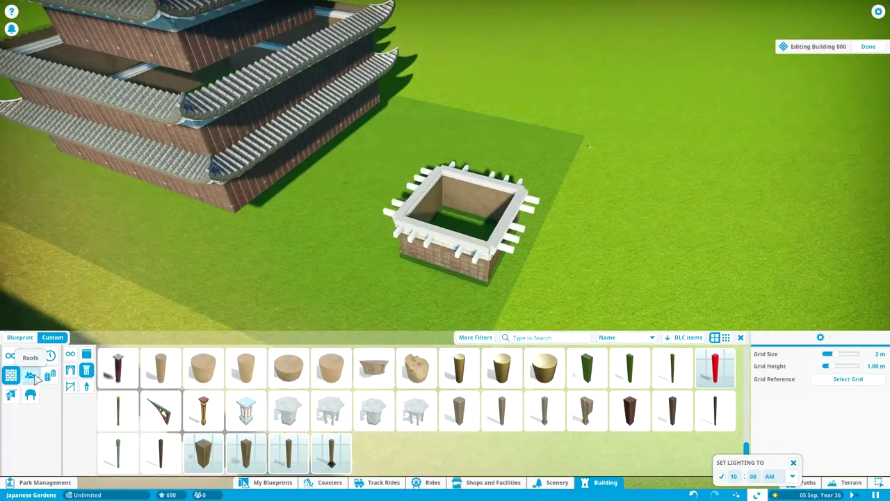
# Step: Roof the turret with the small roof corner cap and fit small window wall pieces
pyautogui.click(30, 374)
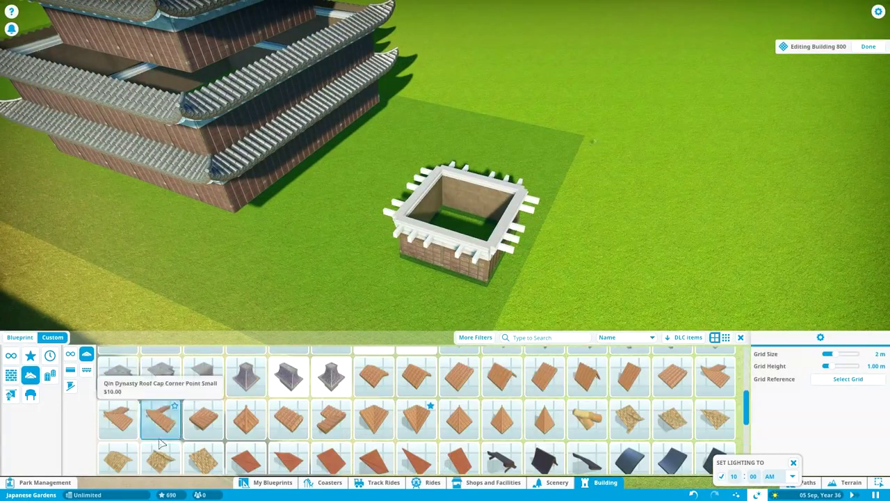
pyautogui.click(118, 419)
pyautogui.press('a')
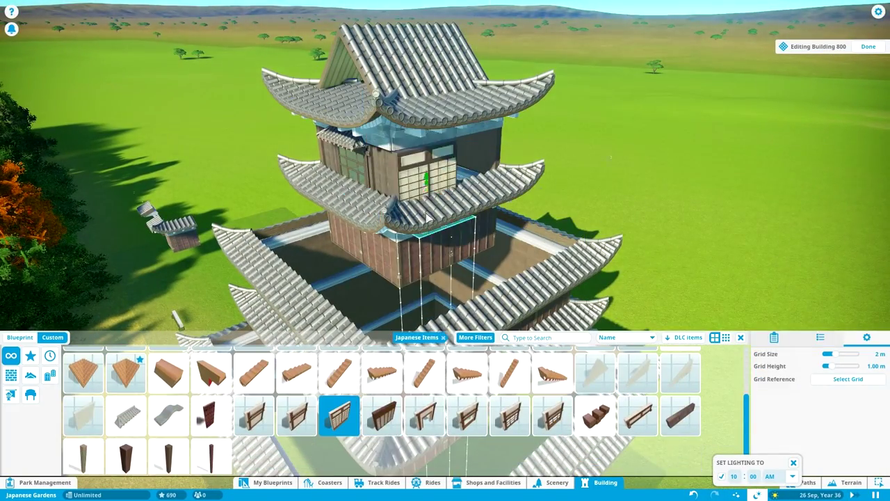
pyautogui.click(509, 415)
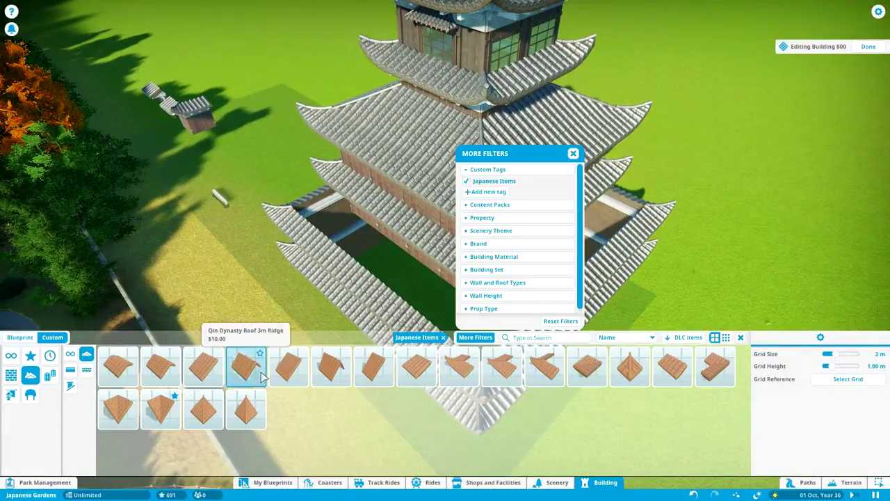
# Step: Clear the Japanese Items filter and place white-trimmed gable roof pieces on the middle tier
pyautogui.click(34, 377)
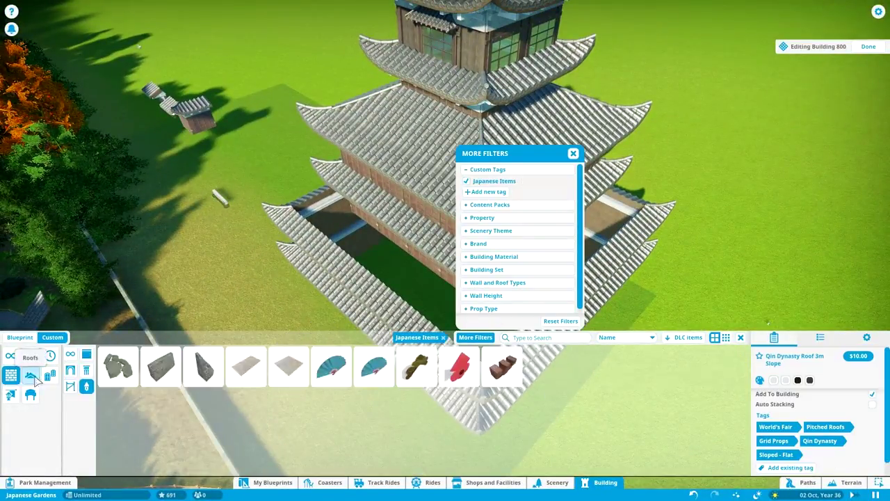
pyautogui.click(443, 337)
pyautogui.click(574, 153)
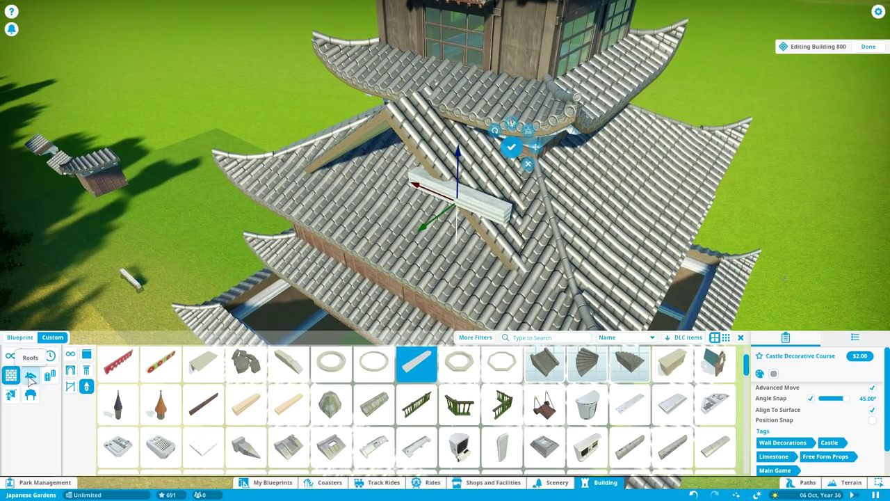
pyautogui.scroll(-2, 610, 395)
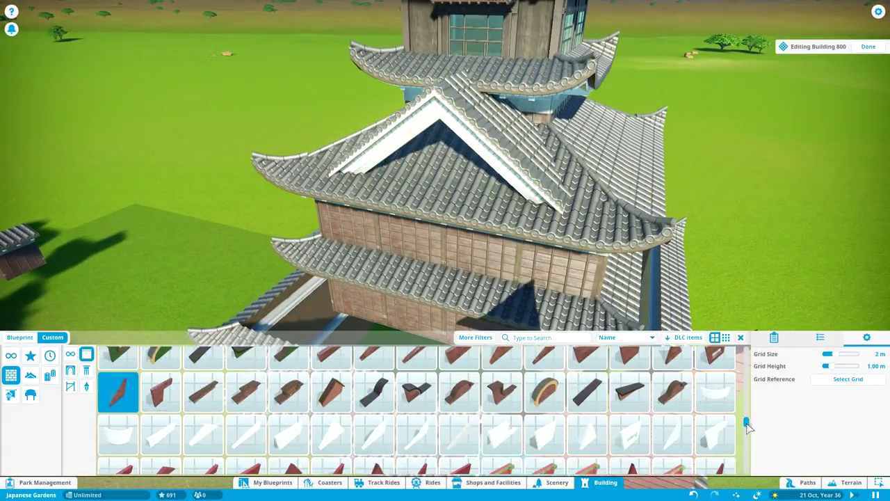
pyautogui.moveTo(746, 423); pyautogui.dragTo(746, 404)
# Step: Fit wooden windows in the gable, adjust their colour, then re-filter to Japanese Items
pyautogui.click(373, 433)
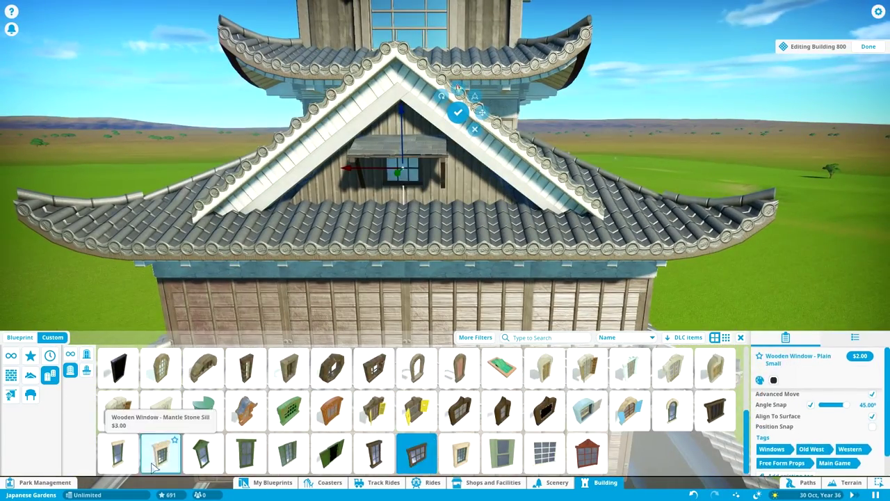
pyautogui.click(774, 375)
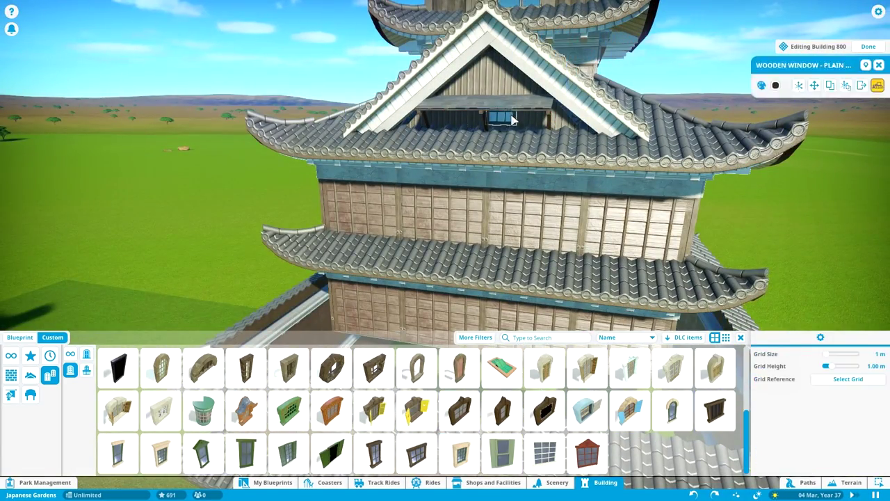
pyautogui.click(512, 119)
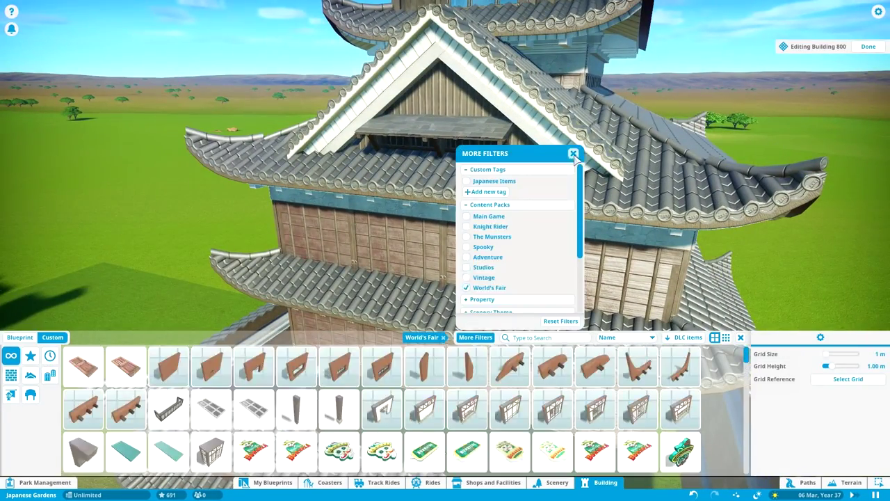
pyautogui.click(475, 337)
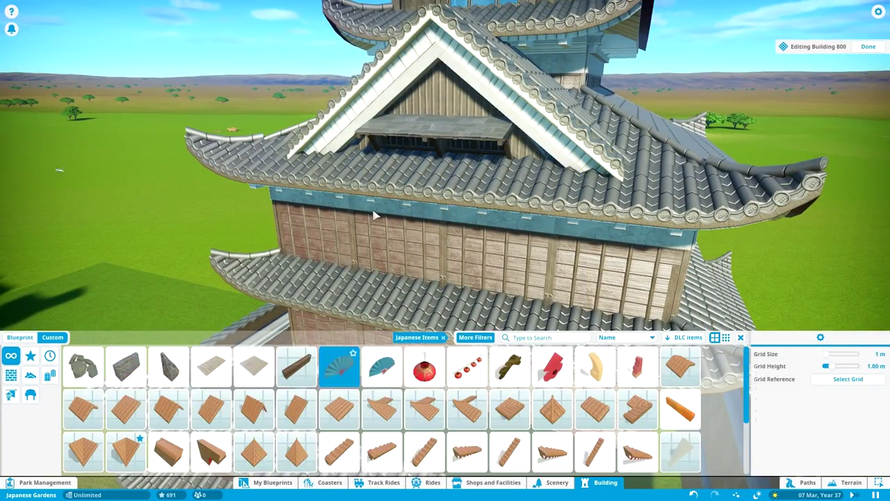
# Step: Place the gold Qin Dynasty plaque on the gable and rotate it into place
pyautogui.click(426, 148)
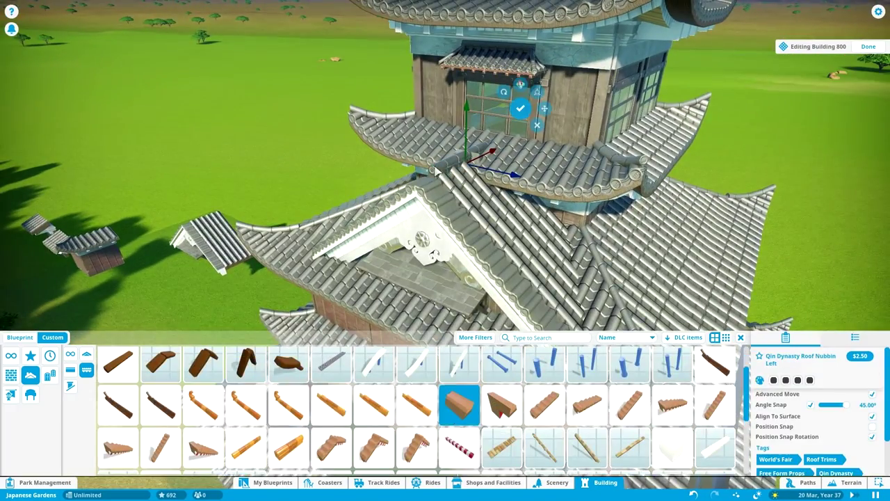
pyautogui.press('Tab')
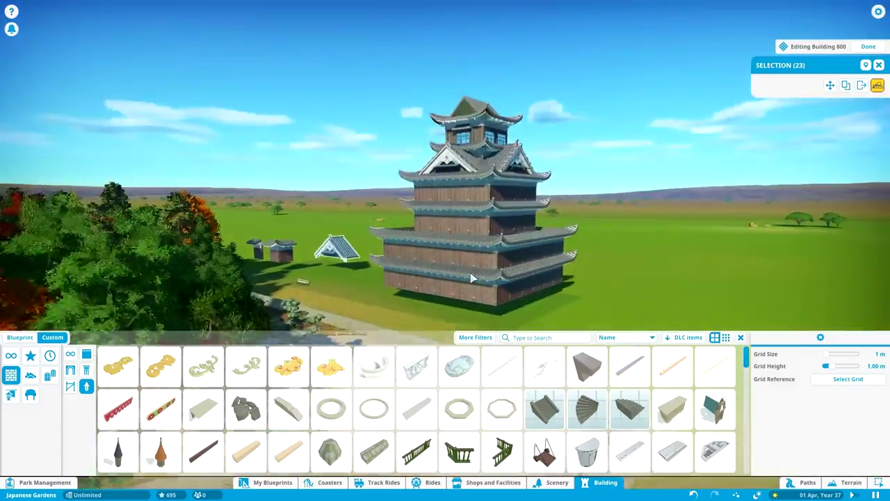
# Step: Place copied gable roof pieces on the castle's other faces
pyautogui.scroll(5, 476, 250)
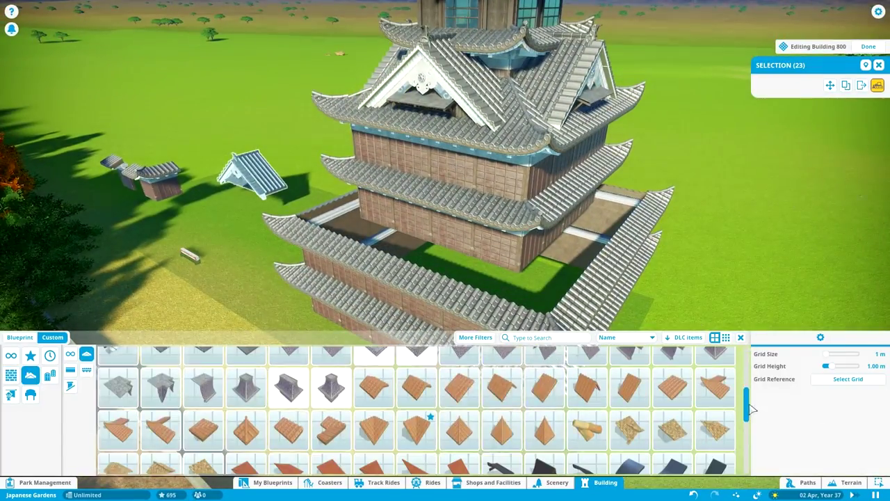
pyautogui.click(459, 429)
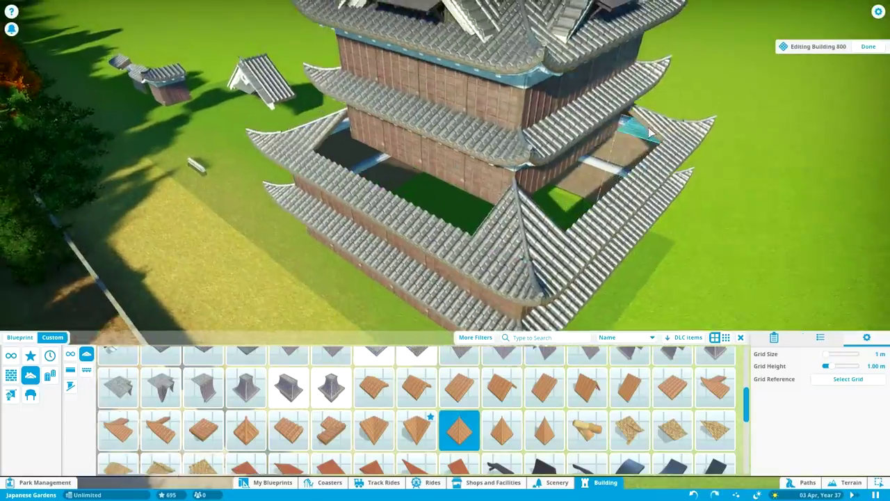
pyautogui.click(459, 387)
pyautogui.press('e')
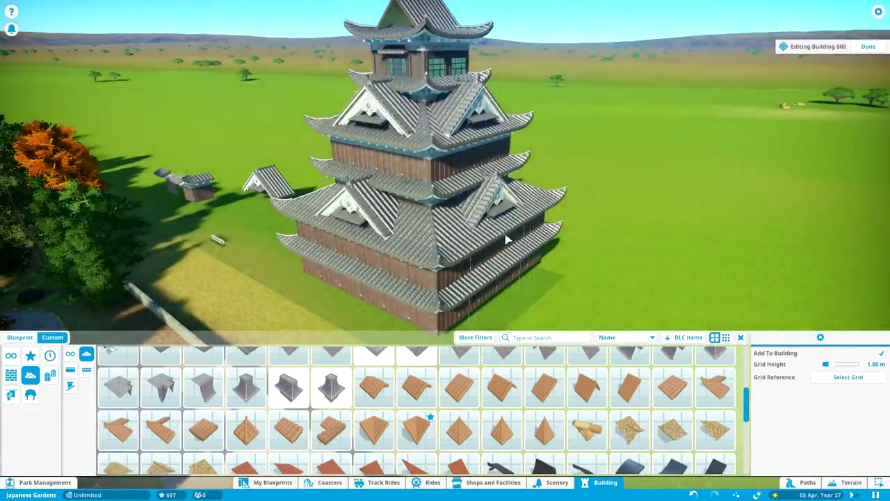
pyautogui.scroll(-5, 483, 261)
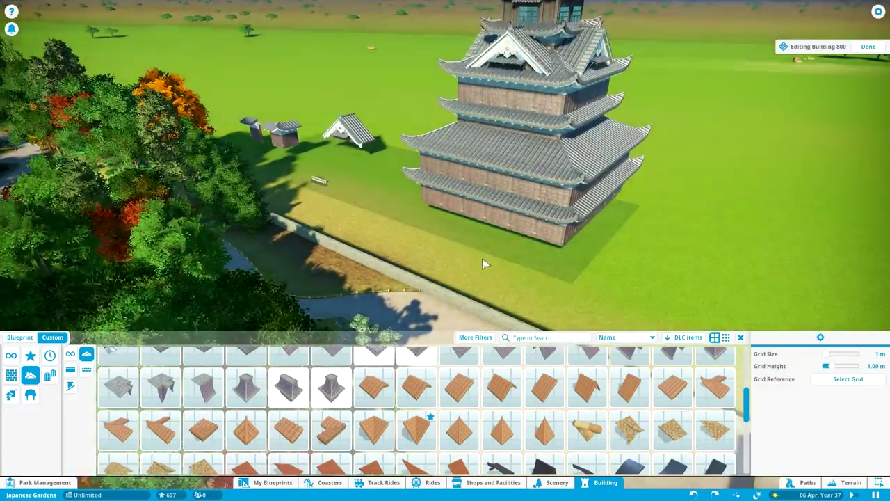
# Step: Add a Natural Wood Batten Wall inside the spare ground gable
pyautogui.click(490, 263)
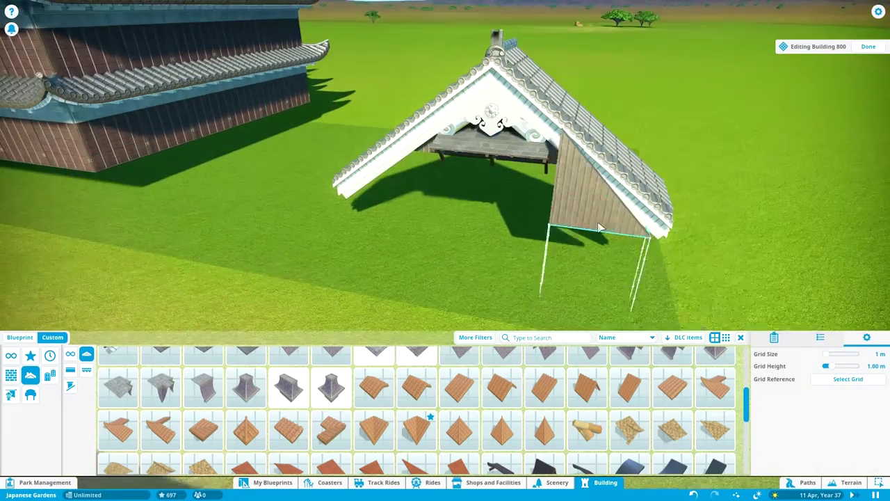
pyautogui.click(10, 375)
pyautogui.click(544, 403)
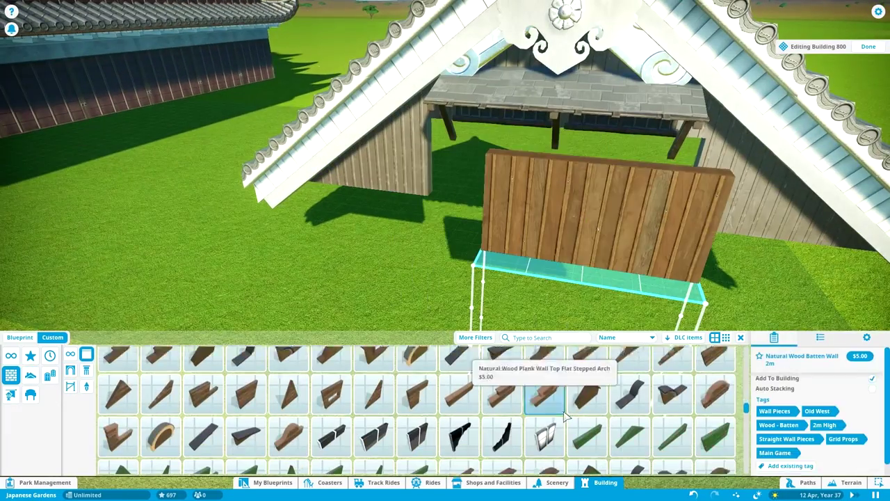
pyautogui.click(440, 236)
# Step: Fine-tune the gable's shelf and stucco trim pieces with Advanced Move
pyautogui.click(445, 104)
pyautogui.press('z')
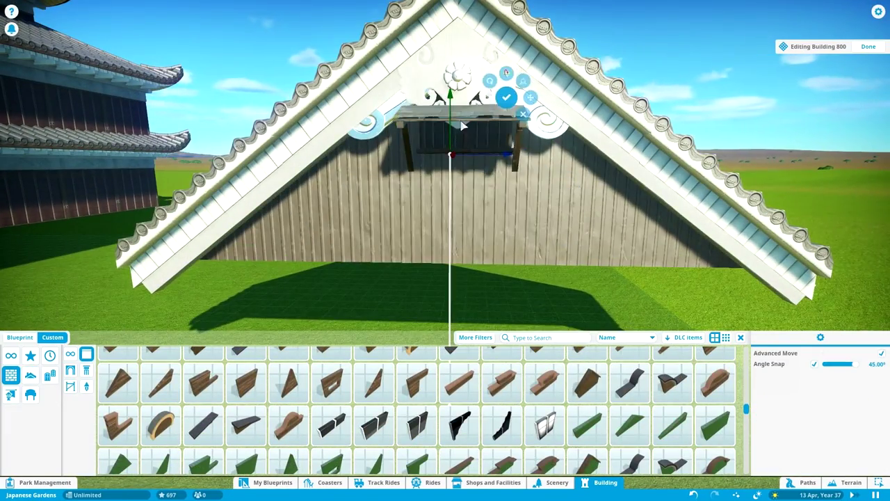
pyautogui.scroll(-5, 439, 80)
pyautogui.scroll(5, 609, 220)
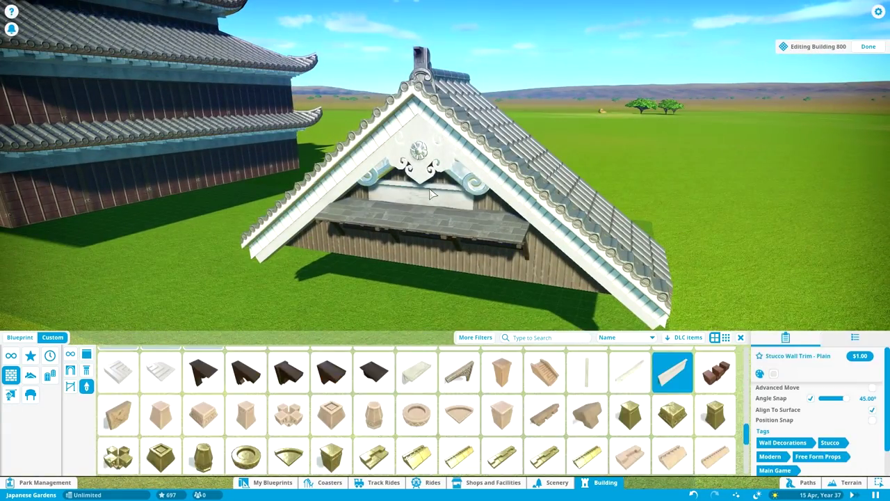
pyautogui.click(431, 195)
pyautogui.press('z')
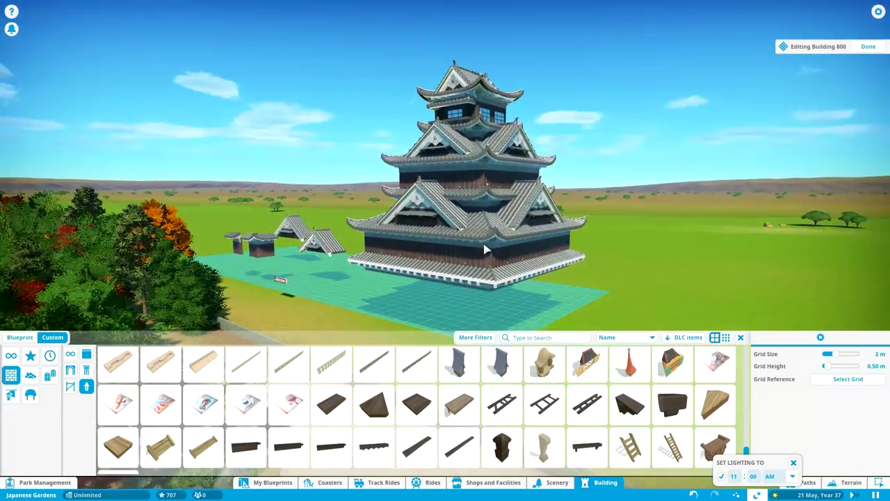
# Step: Open the structural pieces catalogue
pyautogui.click(30, 394)
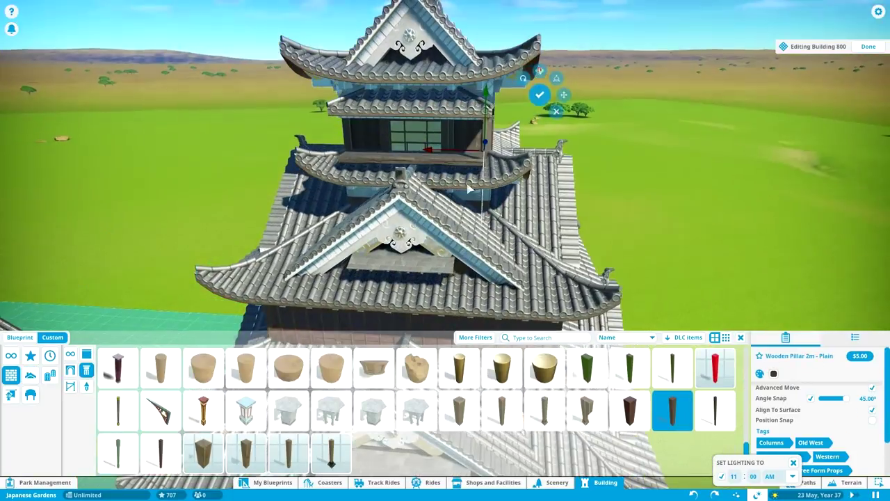
# Step: Undo the misplaced wooden pillar on the top storey
pyautogui.hotkey('ctrl', 'z')
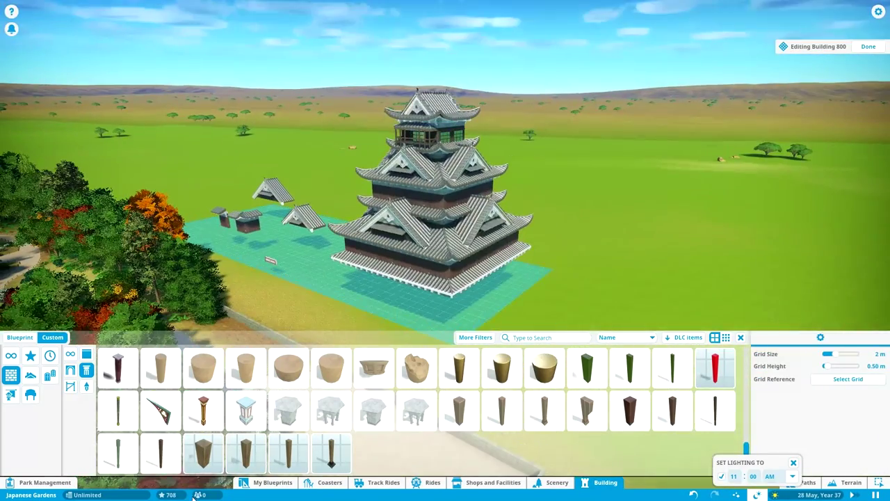
pyautogui.scroll(5, 418, 241)
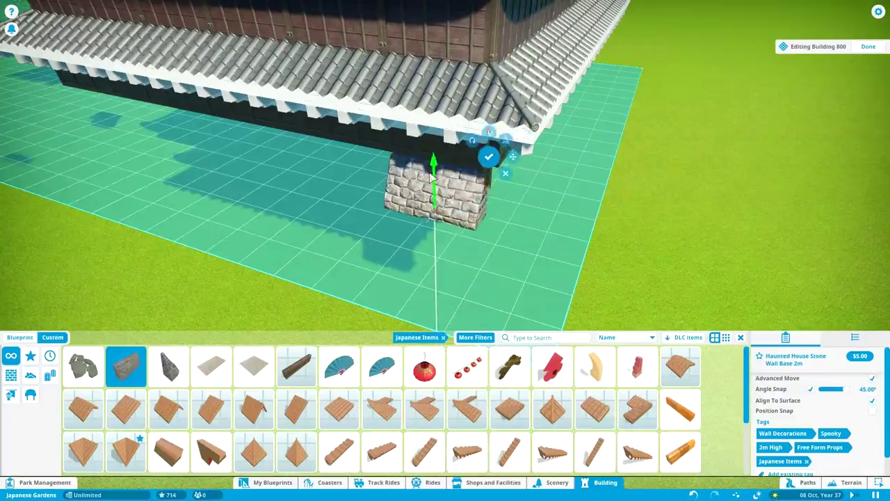
# Step: Lower the stone wall piece to the ground beneath the castle
pyautogui.moveTo(432, 177); pyautogui.dragTo(425, 226)
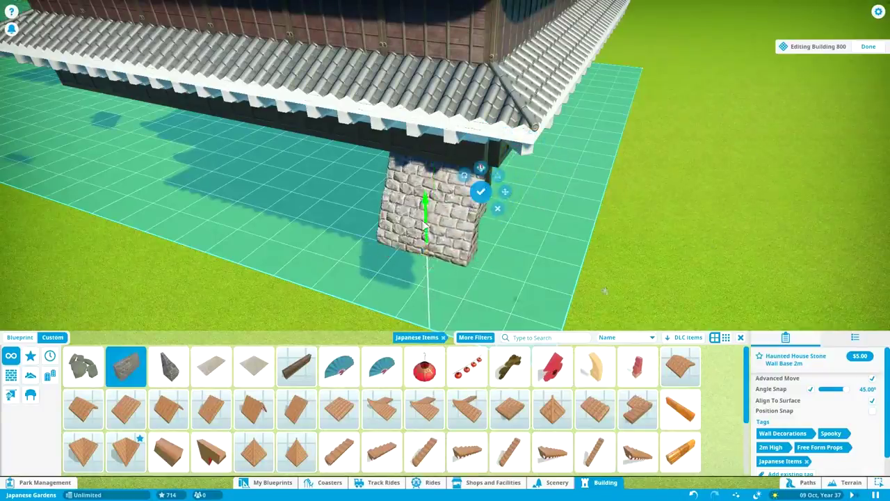
pyautogui.moveTo(523, 277); pyautogui.dragTo(521, 278)
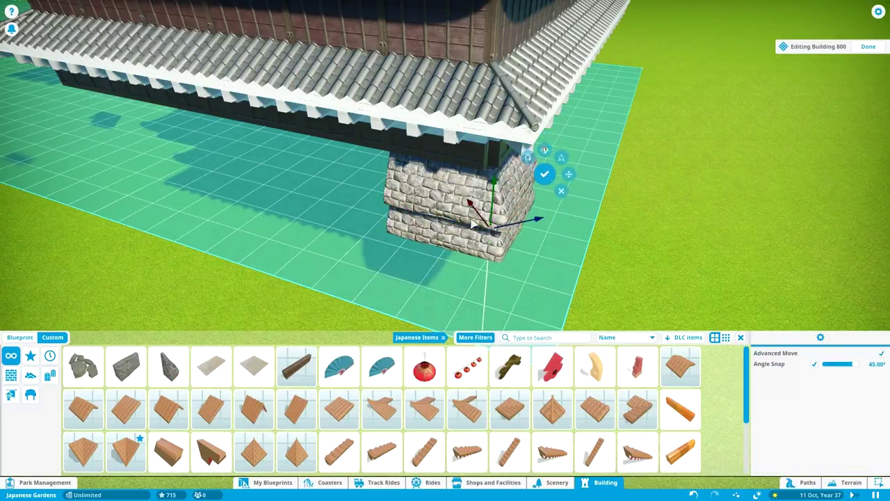
pyautogui.press('s')
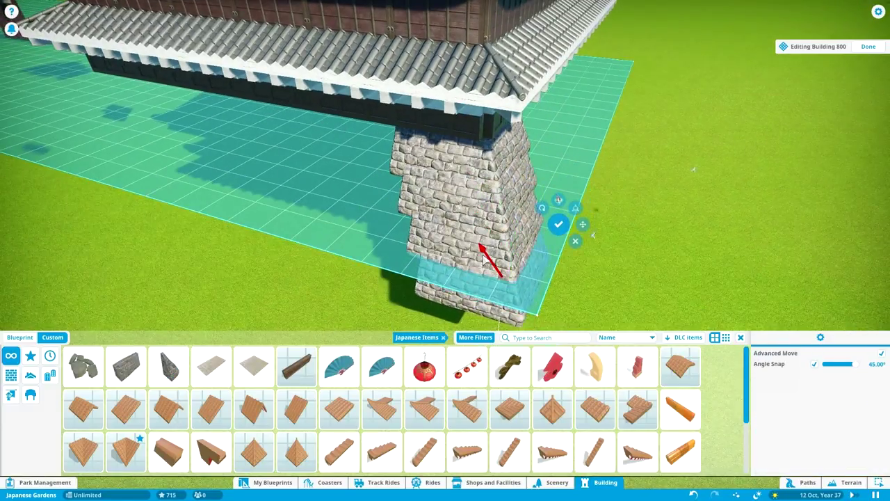
pyautogui.press('s')
pyautogui.press('s')
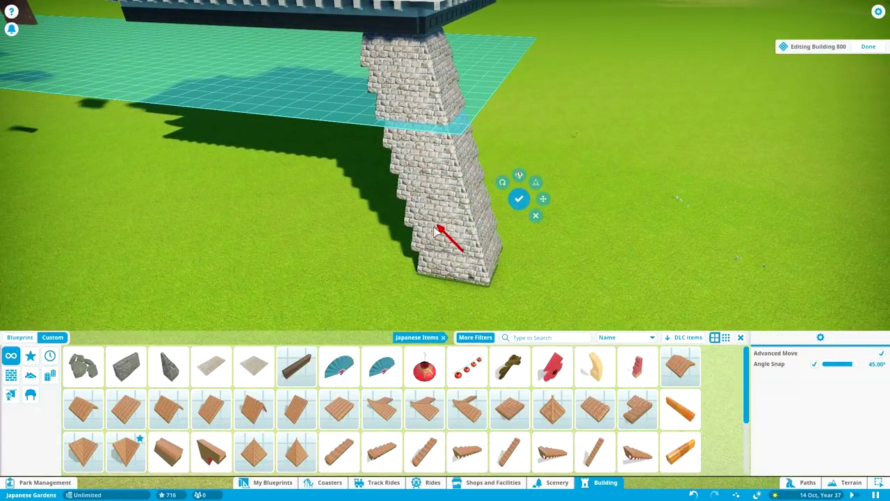
pyautogui.click(459, 255)
# Step: Slide the left and right Haunted House Stone wall pieces into line, closing the front gap
pyautogui.click(619, 285)
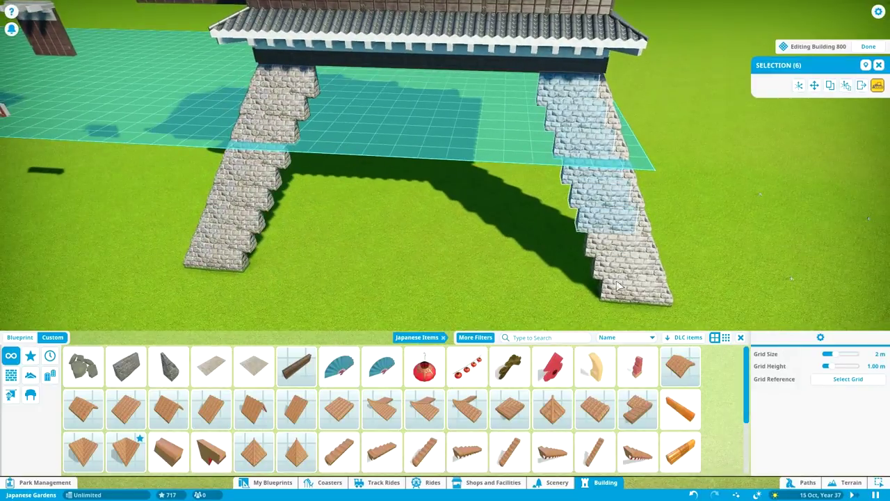
pyautogui.moveTo(508, 294); pyautogui.dragTo(374, 306)
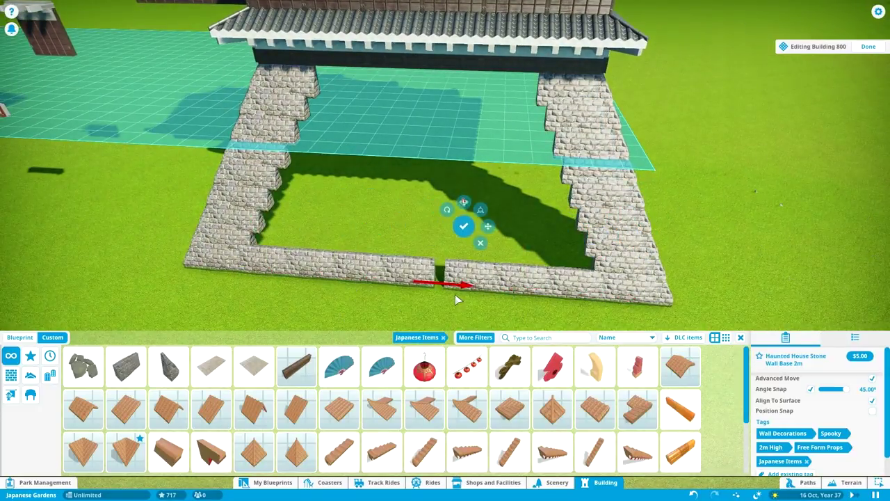
pyautogui.click(607, 252)
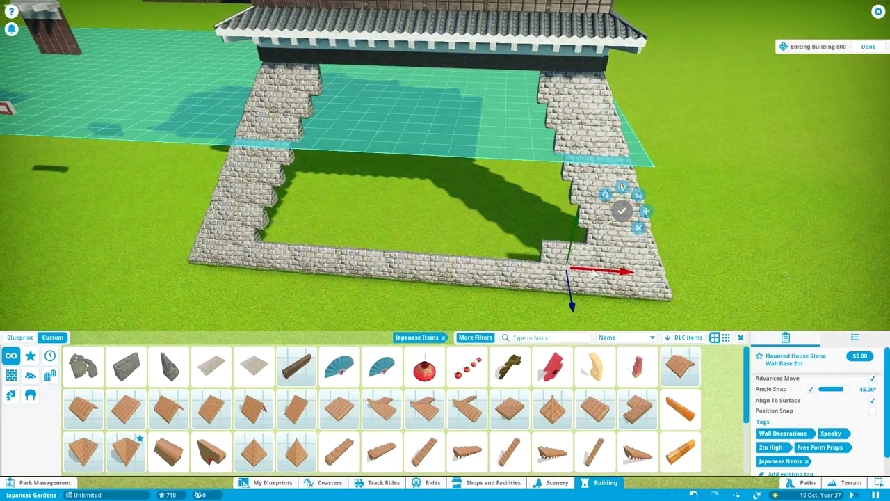
pyautogui.moveTo(435, 259); pyautogui.dragTo(549, 259)
pyautogui.scroll(-5, 383, 304)
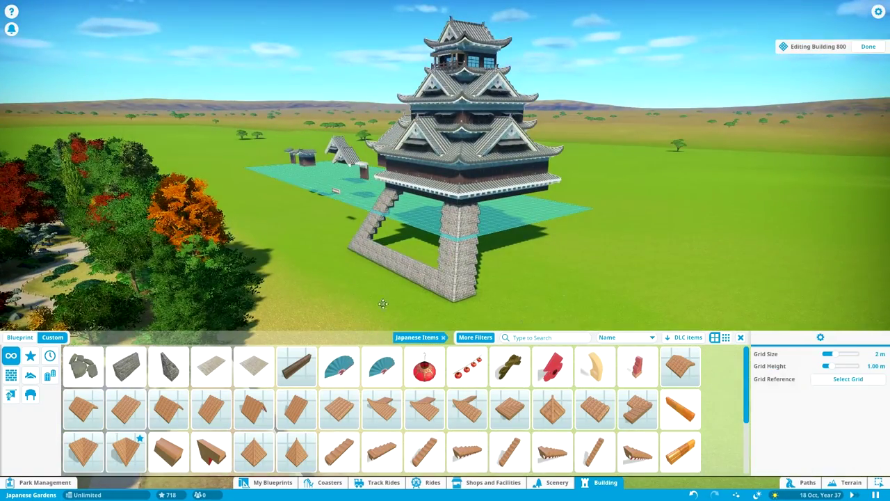
pyautogui.scroll(5, 383, 304)
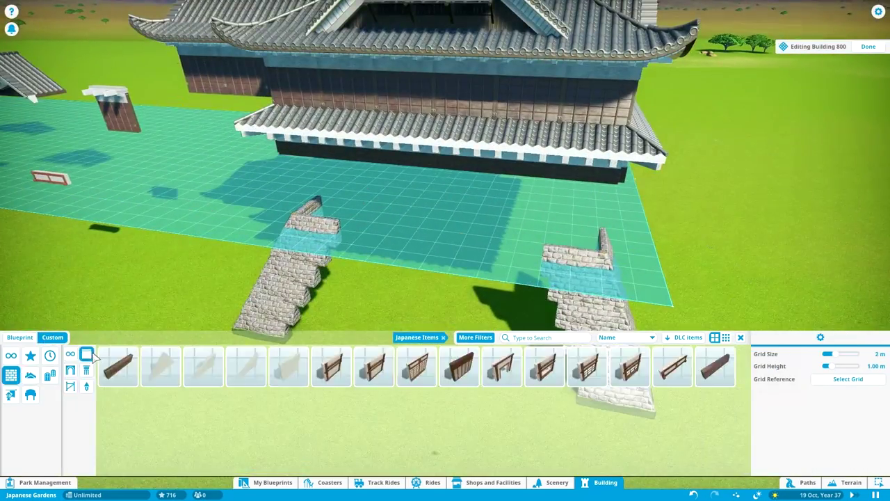
# Step: Return the catalogue to the Japanese Items stone wall pieces
pyautogui.click(443, 337)
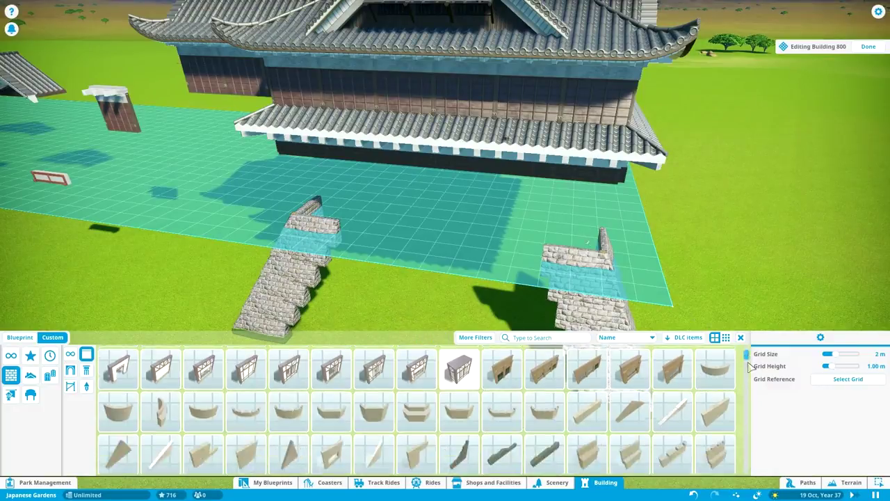
pyautogui.scroll(3, 352, 310)
pyautogui.click(10, 356)
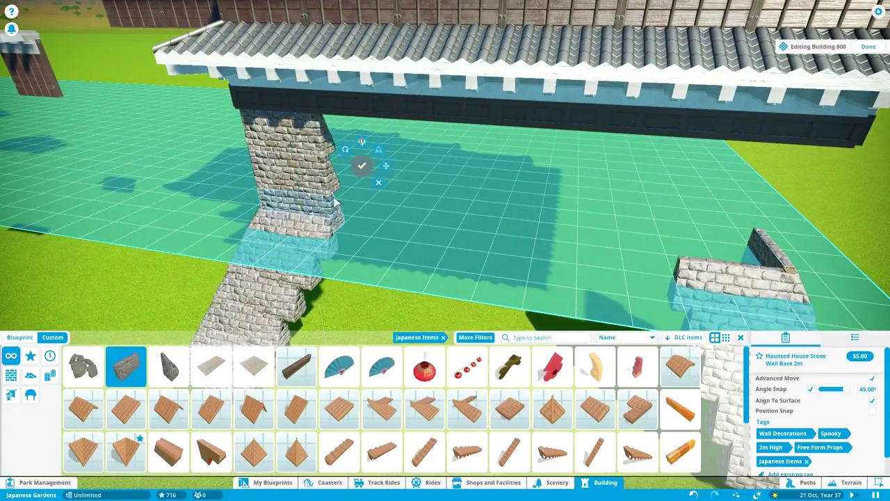
# Step: Place Haunted House Stone Wall Base pieces beside the left pillar and inside the foundation
pyautogui.click(383, 226)
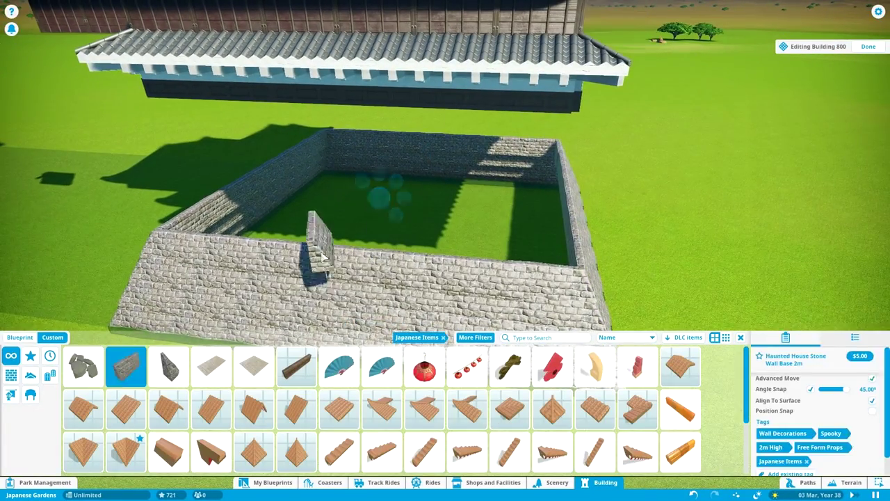
pyautogui.click(322, 257)
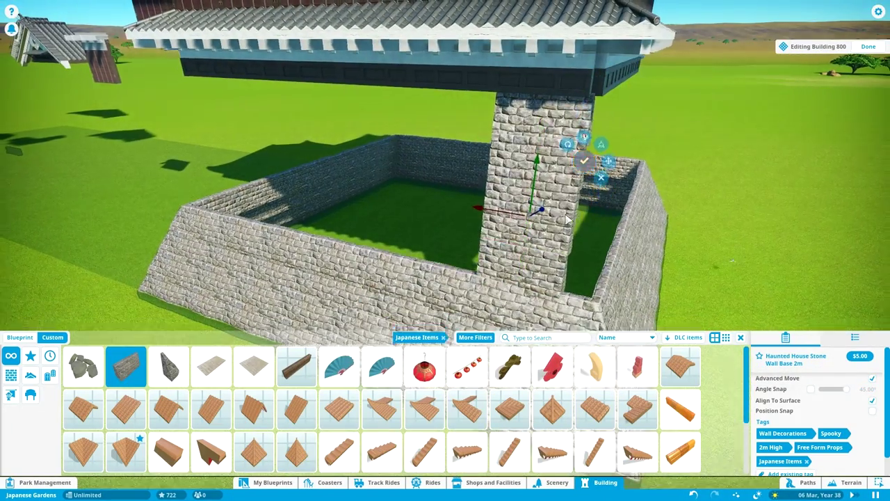
pyautogui.click(410, 228)
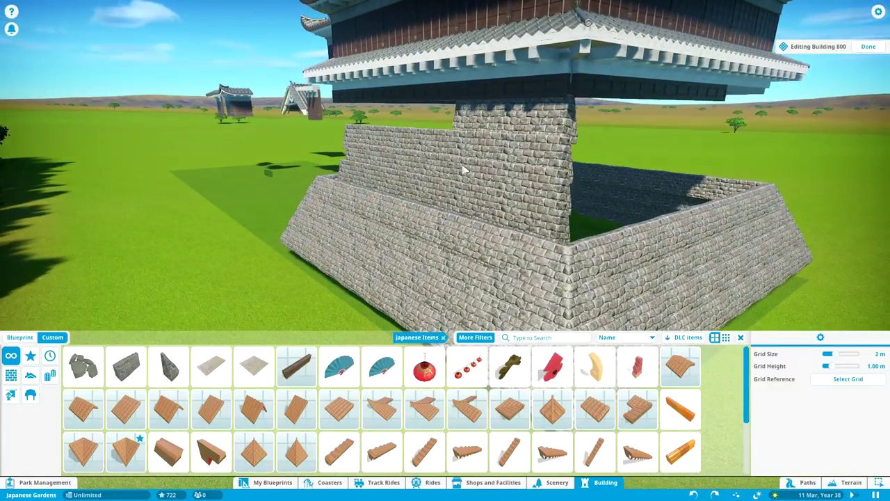
# Step: Stack the selected stone wall pieces into a sloped foundation with Advanced Move
pyautogui.click(397, 139)
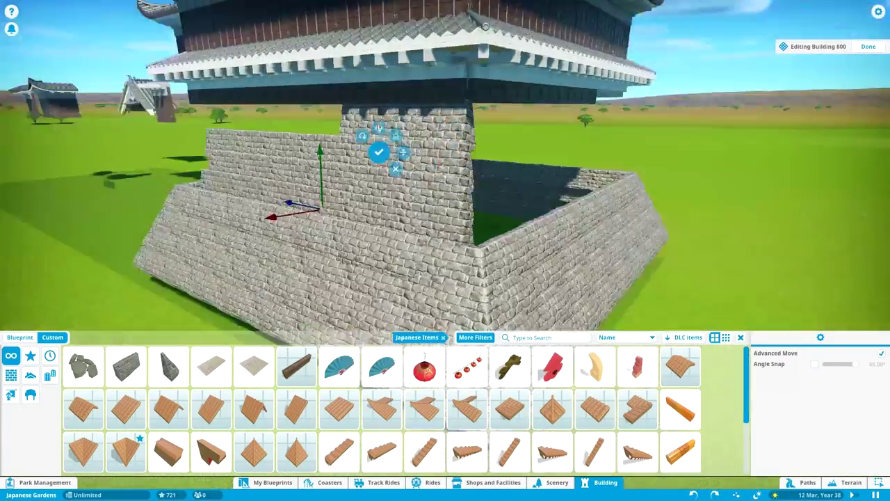
pyautogui.click(459, 220)
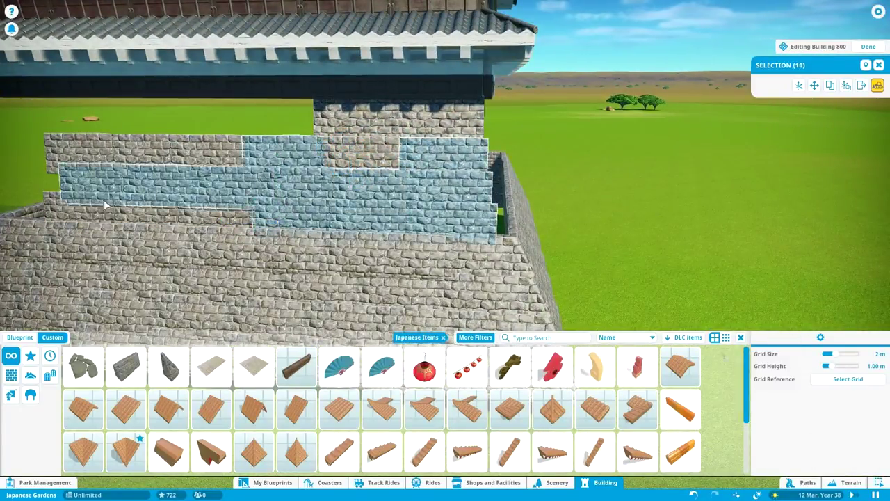
pyautogui.press('z')
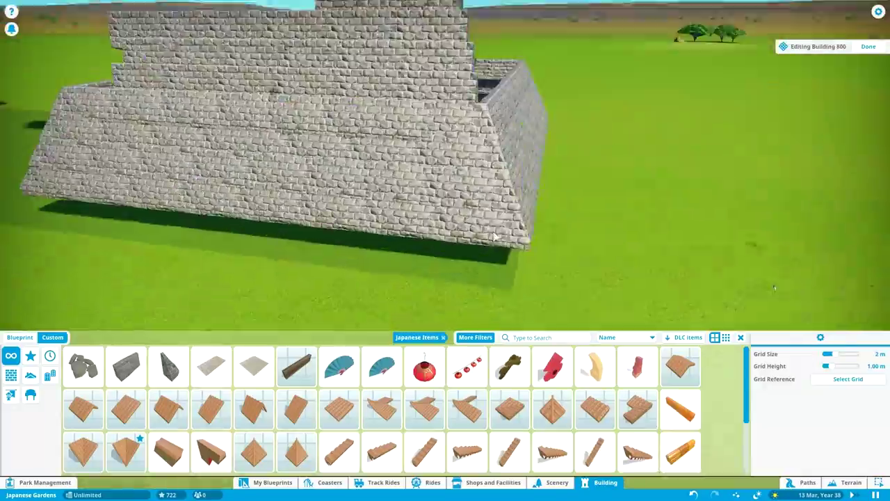
pyautogui.press('z')
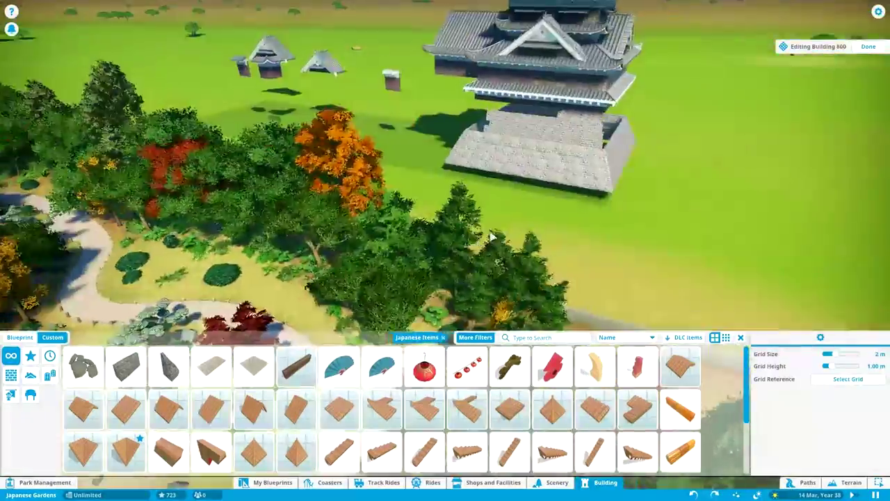
pyautogui.press('z')
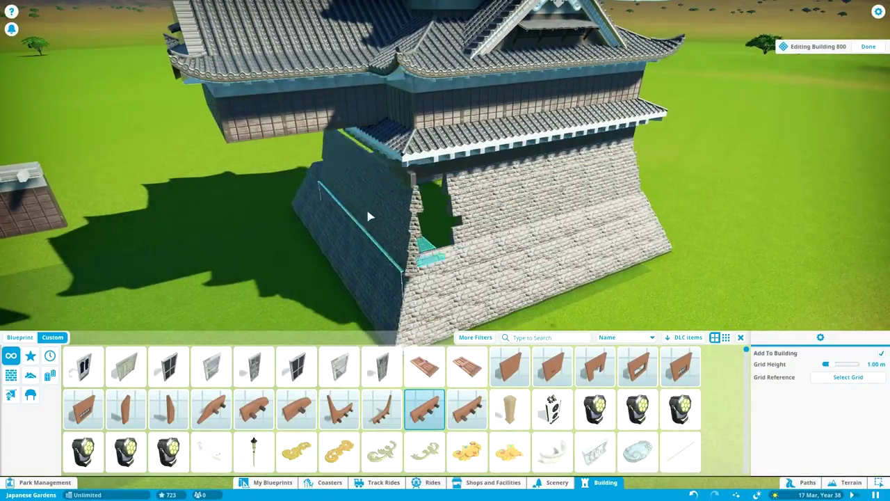
pyautogui.click(431, 177)
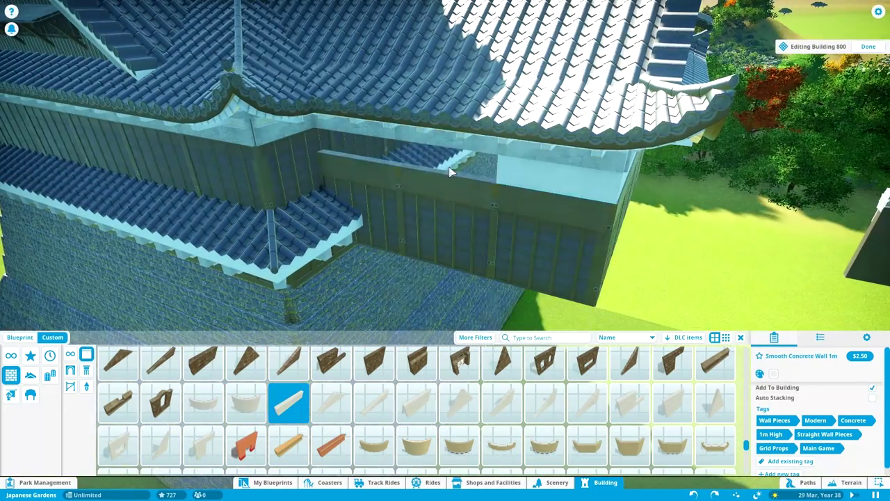
# Step: Place a Smooth Concrete Wall 1m strip under the eaves in colour E6E6E6
pyautogui.click(87, 386)
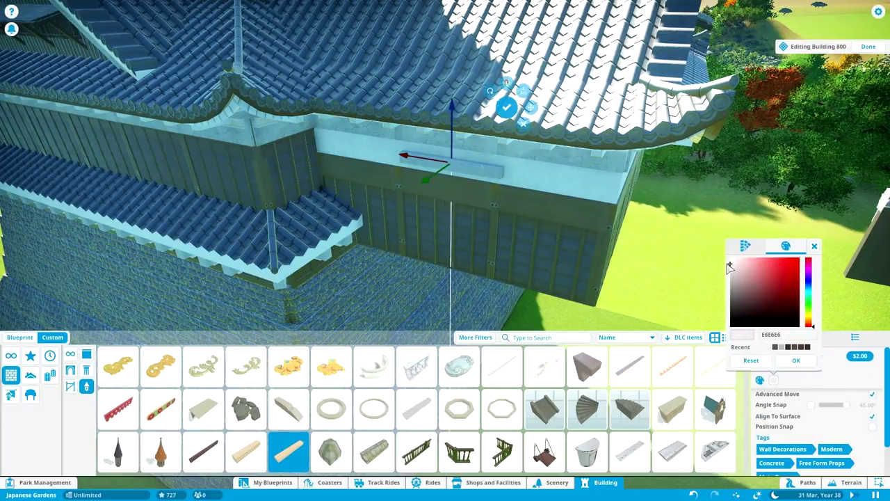
pyautogui.click(796, 360)
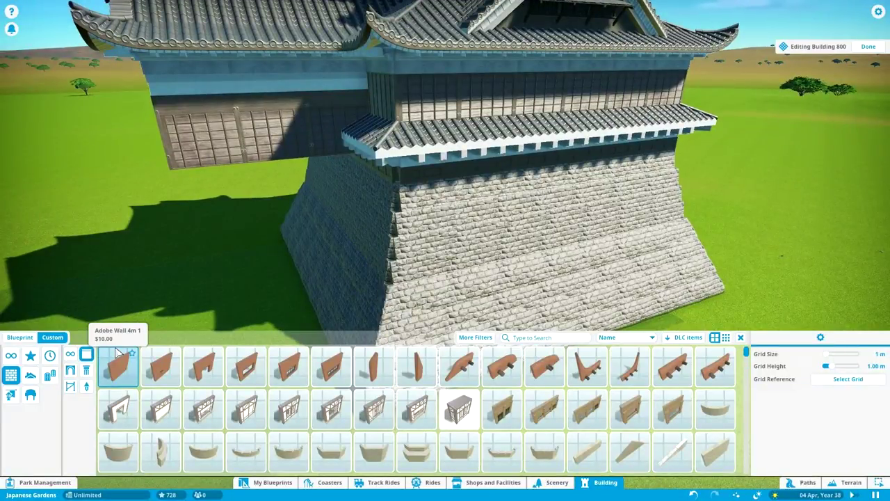
# Step: Build Painted Wood Batten Wall 2m walls on the castle's left side
pyautogui.scroll(-10, 279, 410)
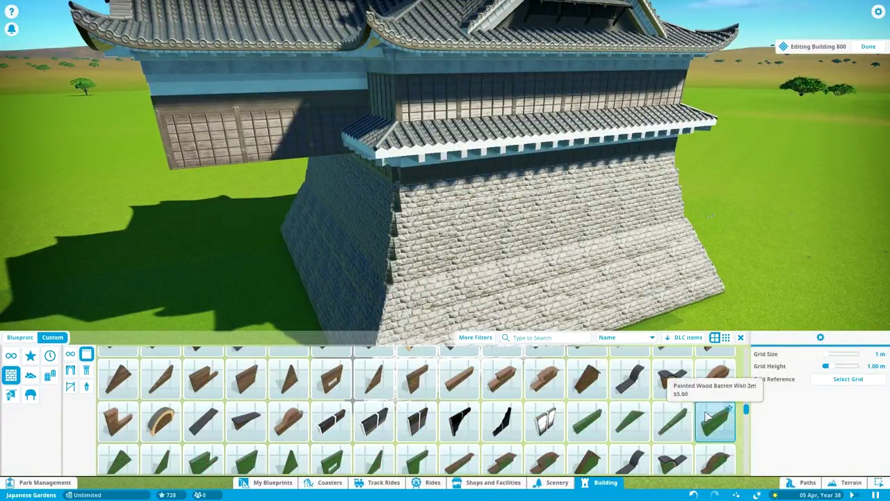
pyautogui.click(715, 421)
pyautogui.click(774, 380)
pyautogui.click(796, 359)
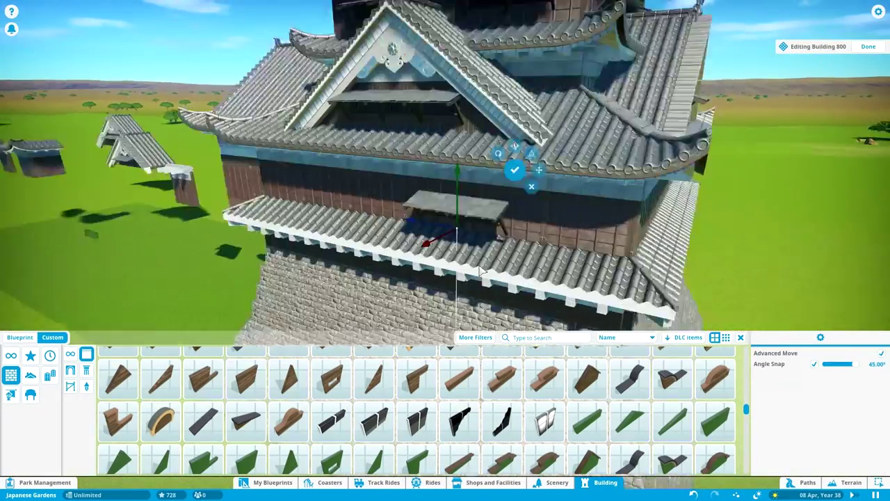
pyautogui.scroll(3, 480, 271)
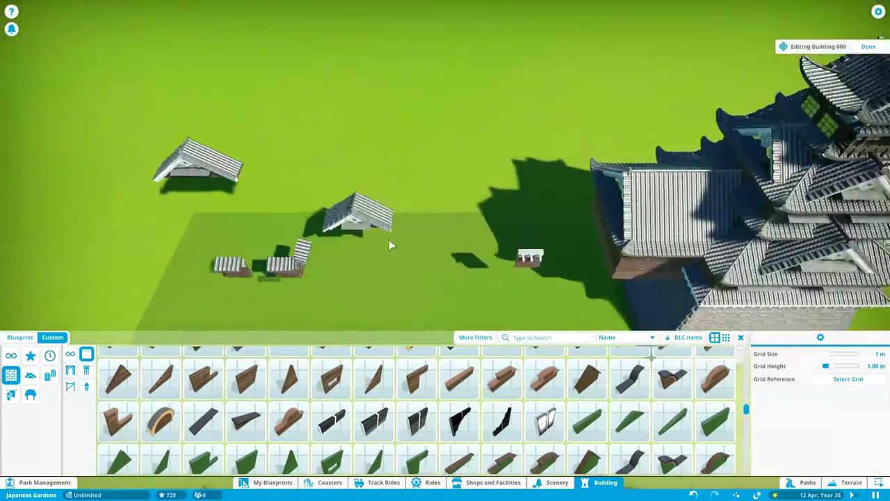
# Step: Move the grouped Japanese roof pieces over the new side wing
pyautogui.click(451, 110)
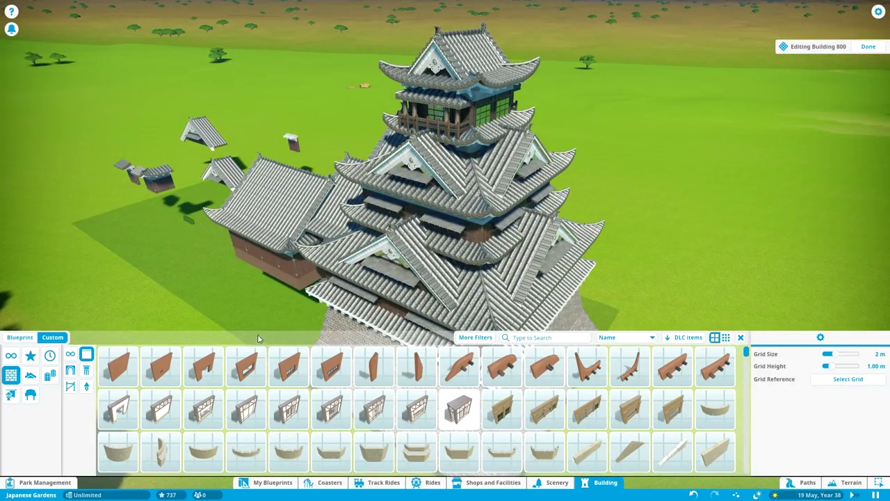
pyautogui.scroll(3, 258, 263)
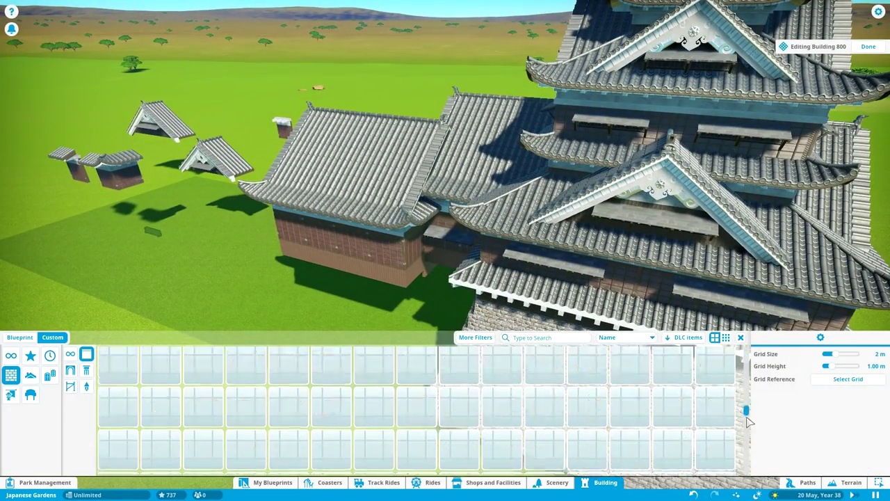
pyautogui.scroll(-10, 748, 421)
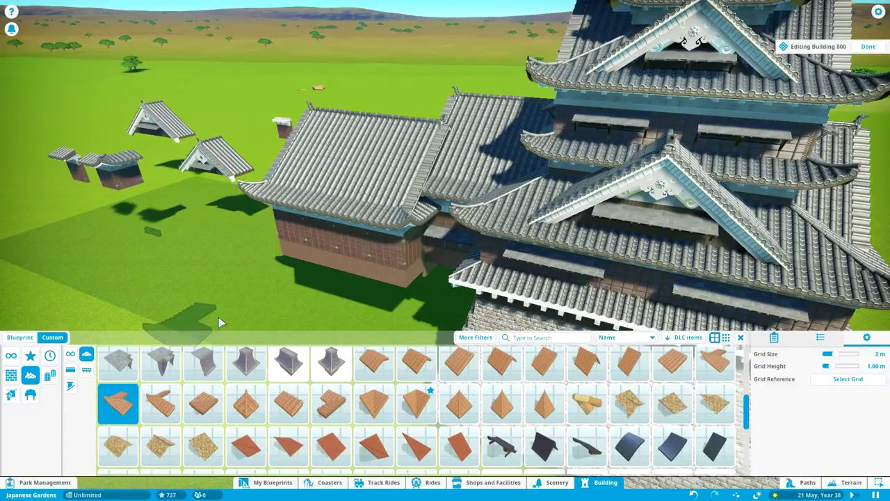
# Step: Select and then clear the loose roof pieces lying on the ground
pyautogui.press('q')
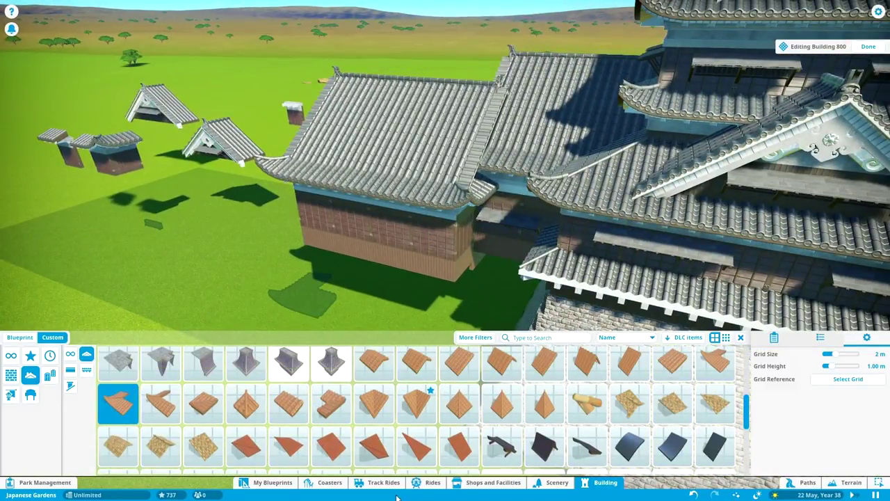
pyautogui.scroll(2, 347, 308)
pyautogui.press('Escape')
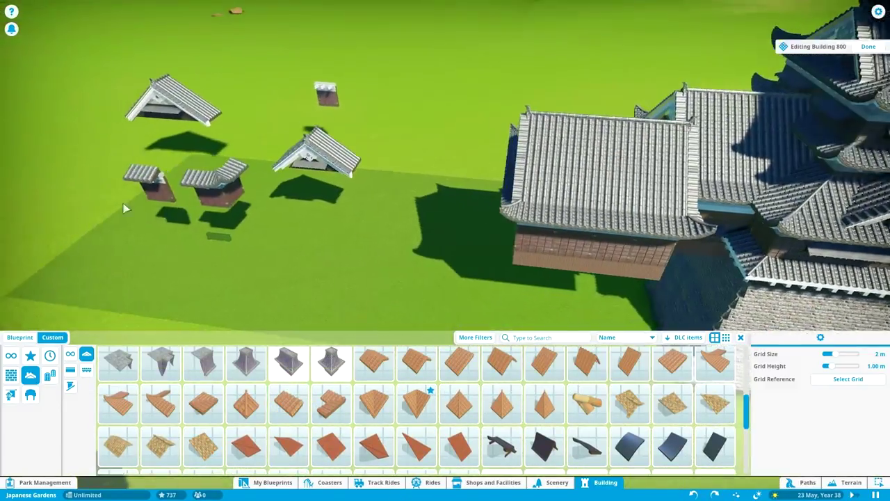
pyautogui.click(426, 178)
pyautogui.press('Escape')
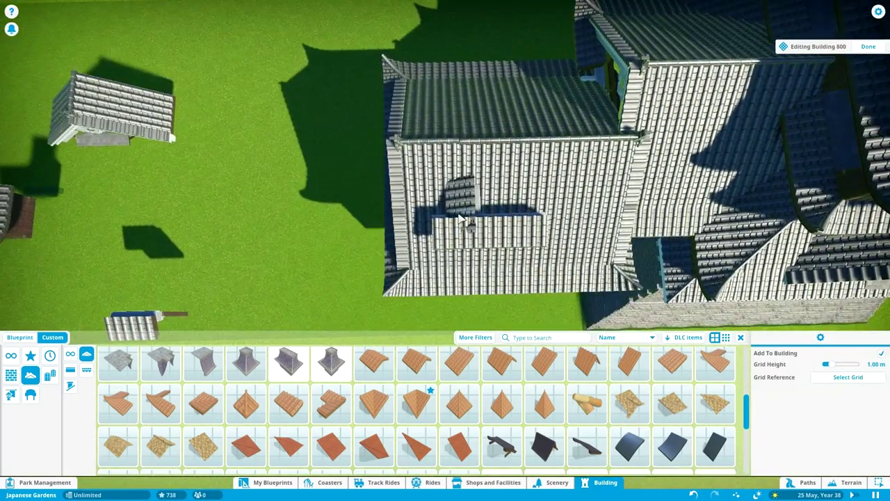
pyautogui.scroll(1, 374, 427)
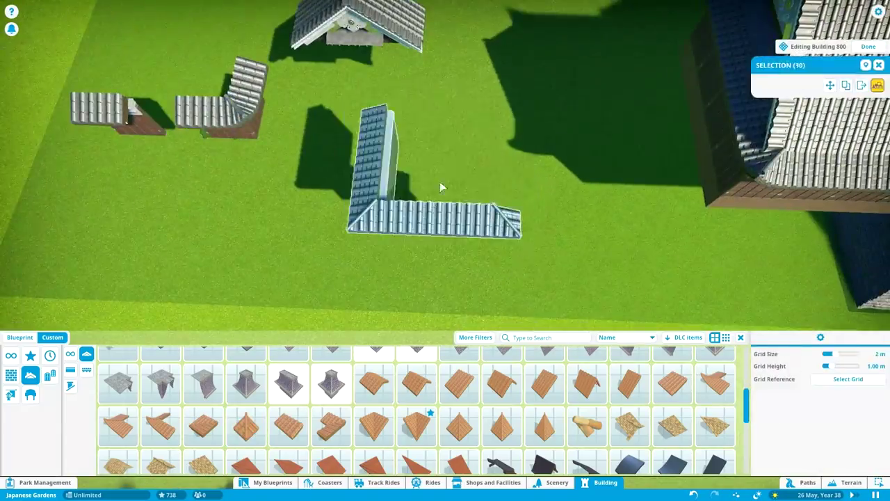
pyautogui.press('Escape')
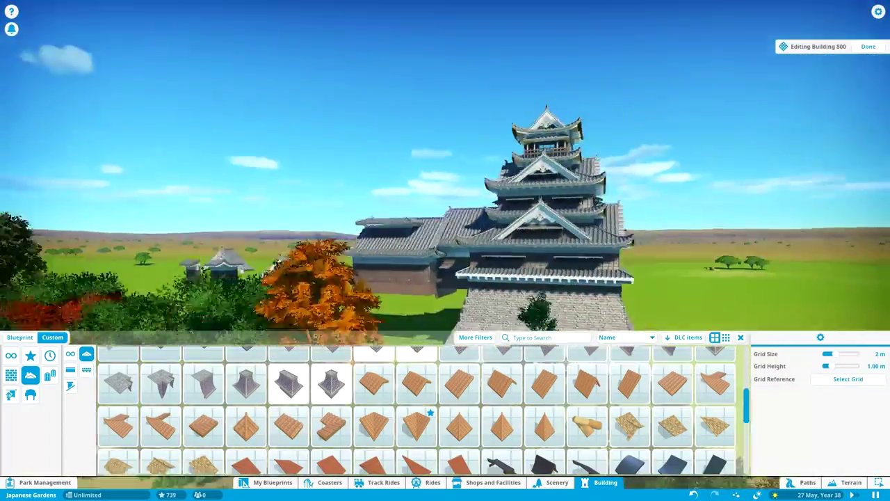
# Step: Set a Qin Dynasty Roof 1.5m Ridge piece above the side wing
pyautogui.click(373, 383)
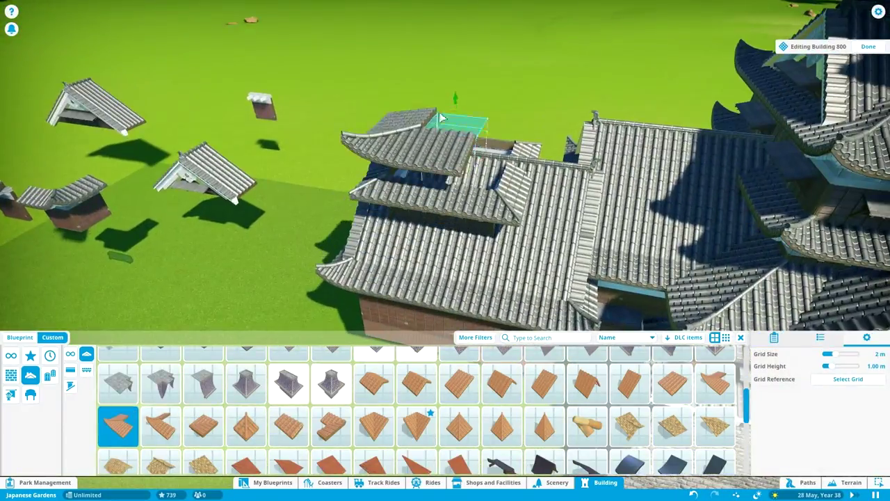
pyautogui.scroll(-3, 456, 129)
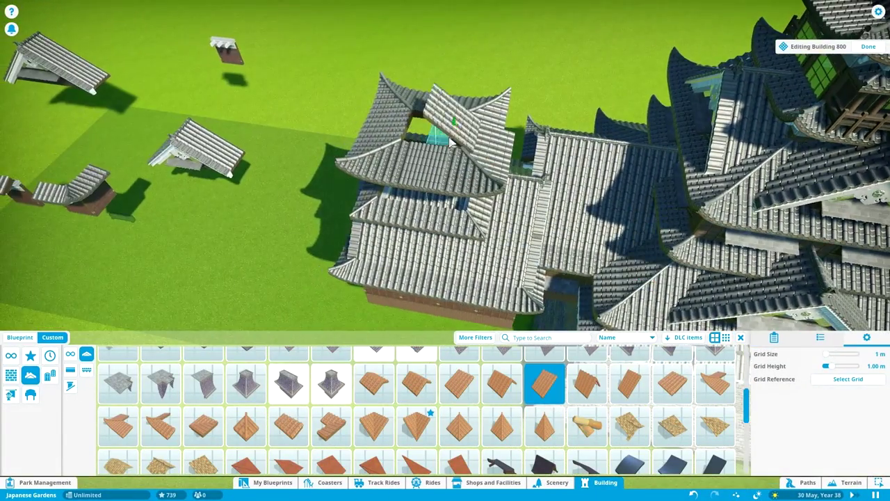
pyautogui.rightClick(452, 142)
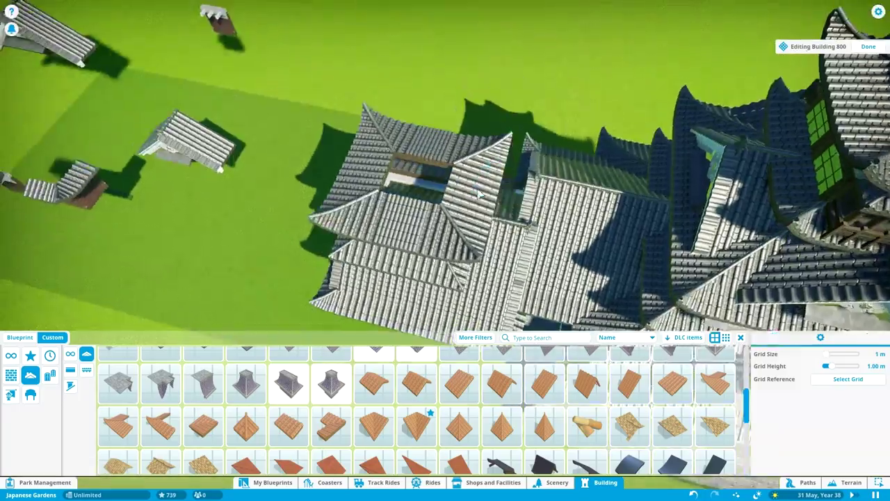
pyautogui.press('e')
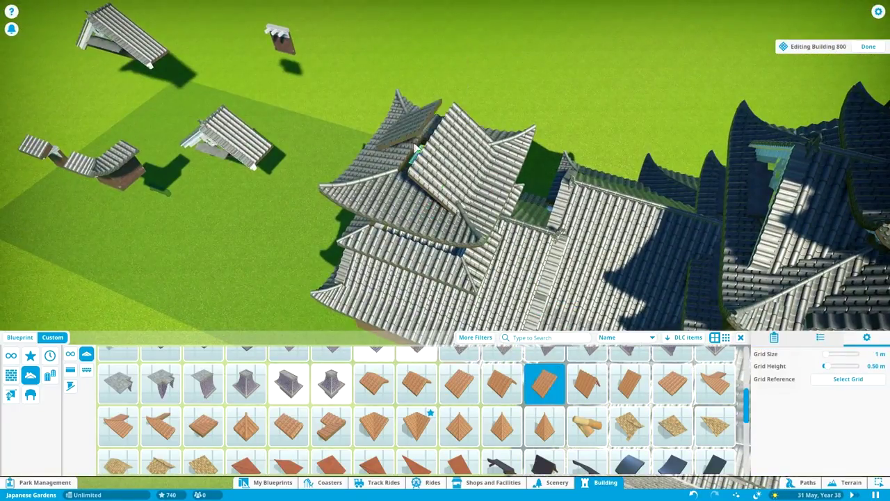
pyautogui.press('Escape')
pyautogui.scroll(-10, 429, 185)
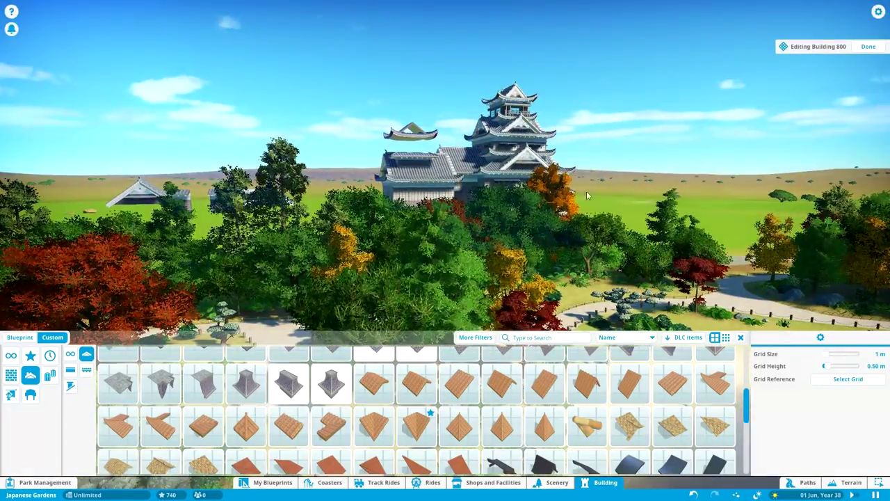
pyautogui.scroll(10, 463, 141)
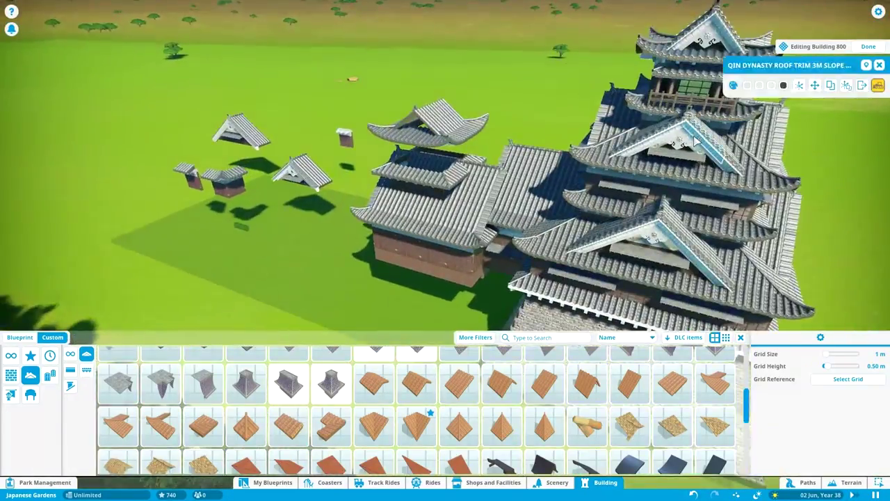
# Step: Try Marble Frieze, Octopus Wheel and baroque trim ornaments on the turret's gable
pyautogui.scroll(-5, 445, 142)
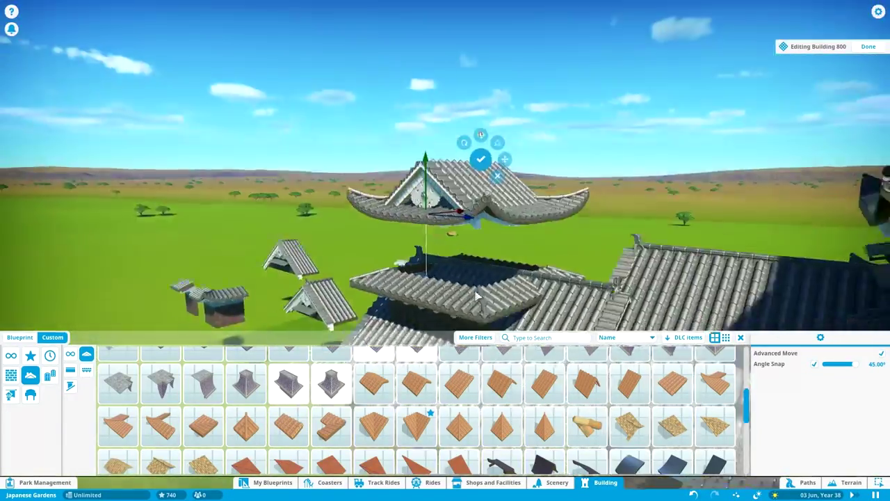
pyautogui.press('q')
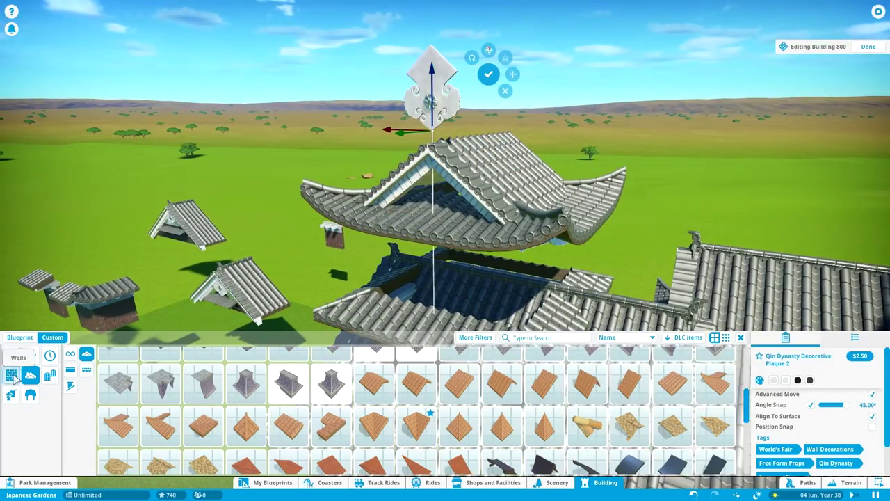
pyautogui.click(289, 396)
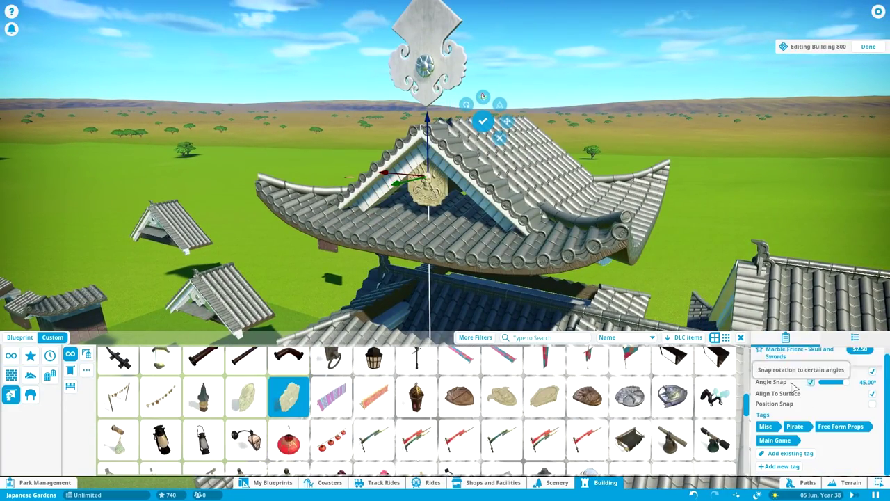
pyautogui.click(462, 248)
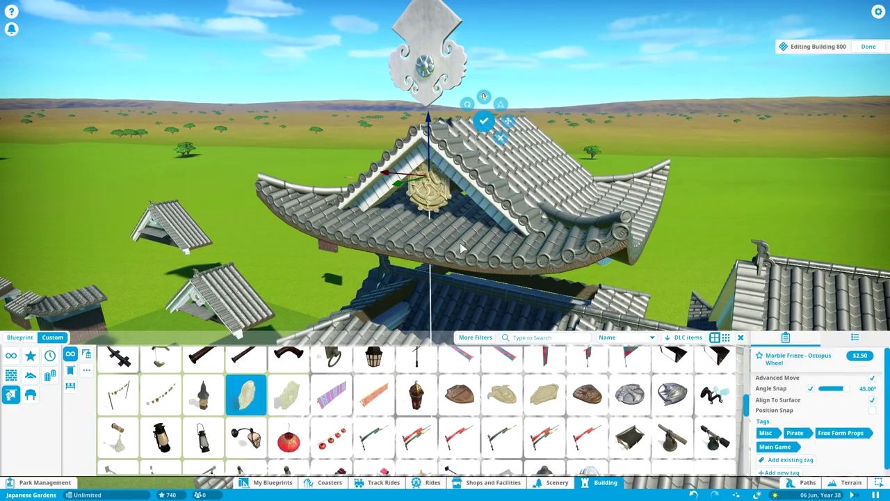
pyautogui.click(438, 188)
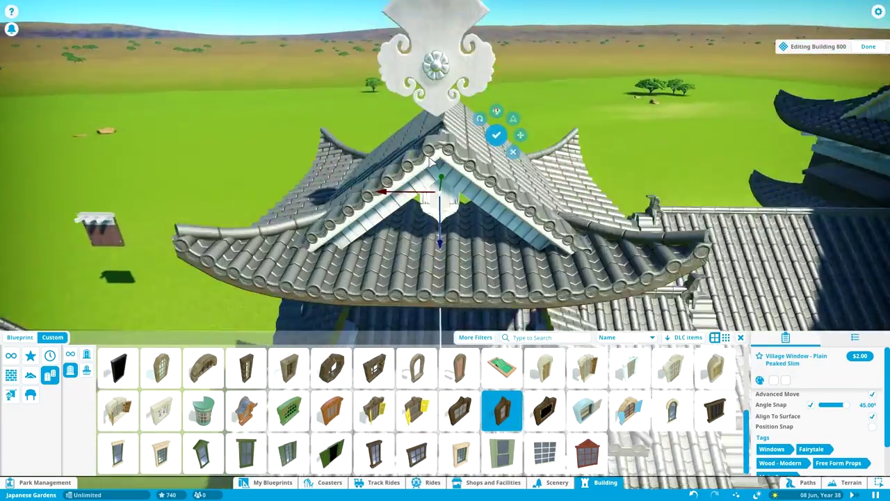
pyautogui.click(449, 261)
pyautogui.click(447, 268)
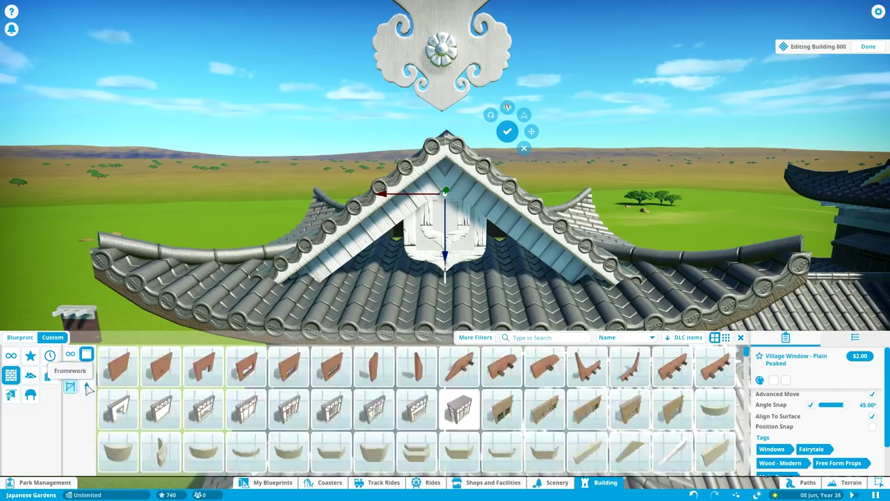
# Step: Pick a Taisho Roman Wall 4m Window Large piece from the wall catalogue
pyautogui.click(788, 354)
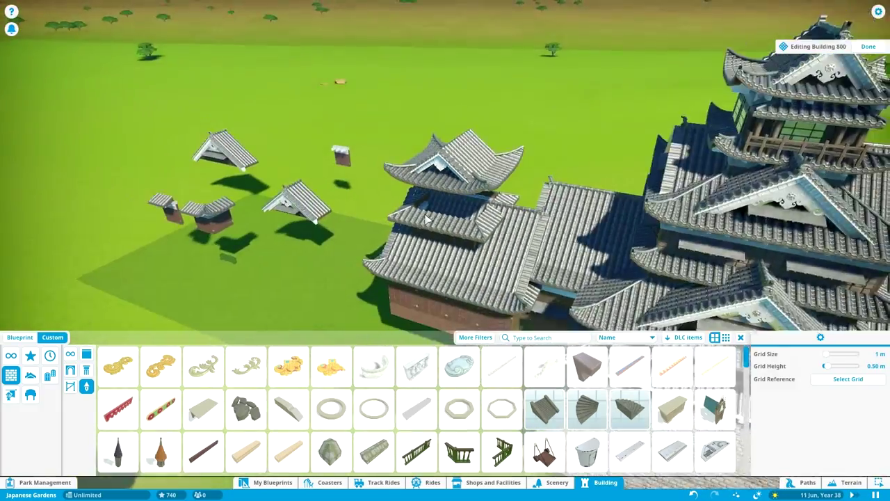
pyautogui.click(86, 354)
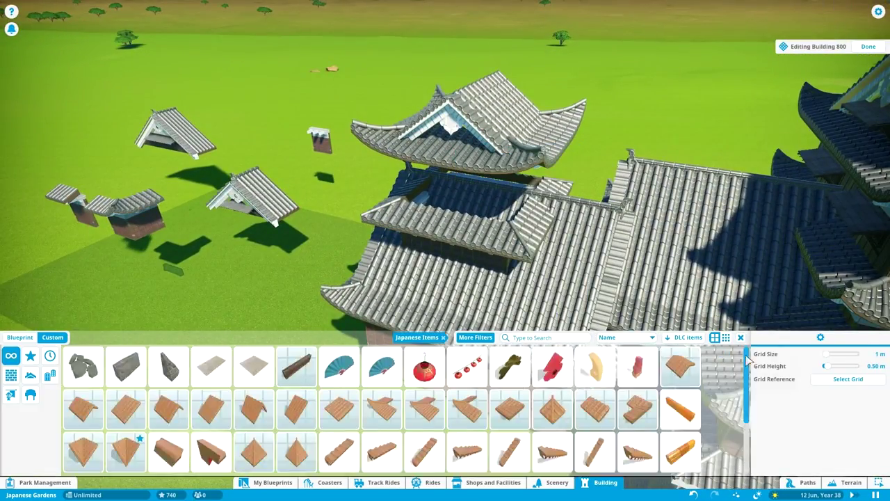
pyautogui.click(638, 411)
# Step: Rotate and zoom the view around the castle to inspect the turret's windowed top storey
pyautogui.press('q')
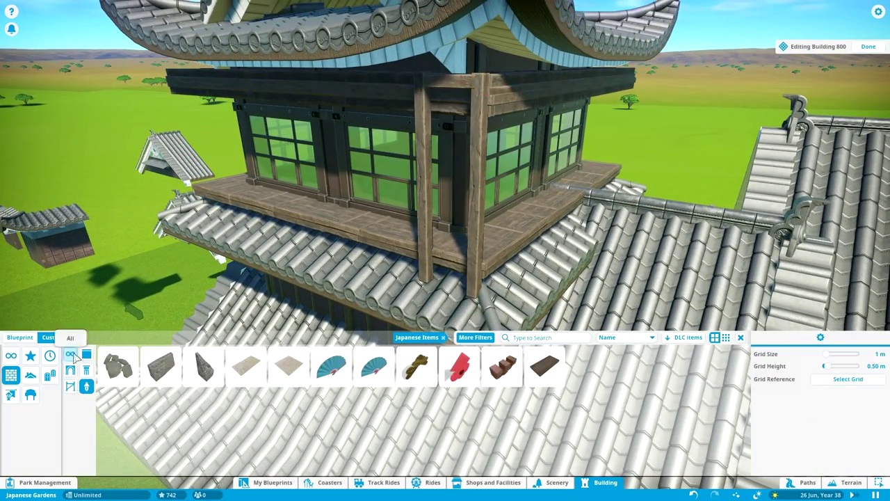
pyautogui.scroll(-5, 633, 420)
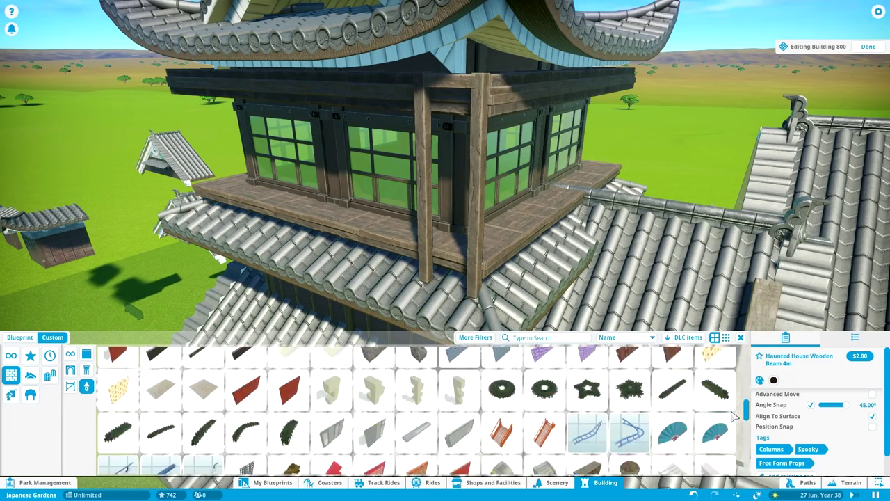
pyautogui.scroll(5, 673, 379)
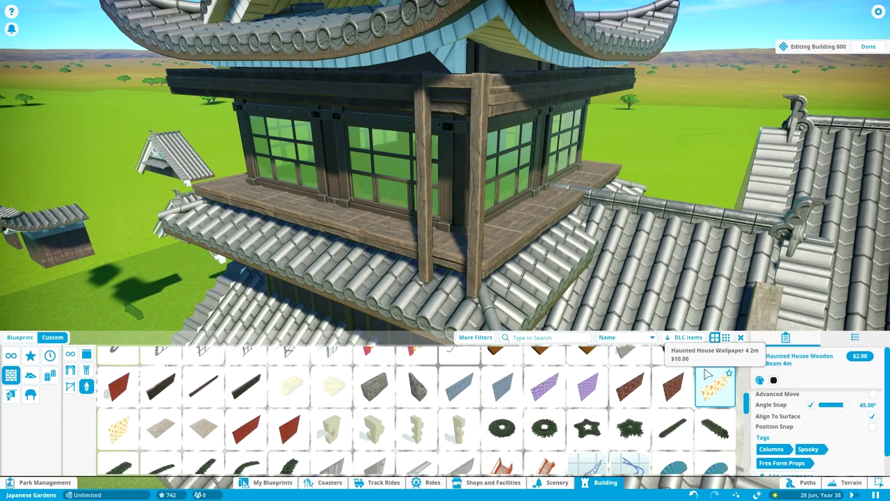
pyautogui.scroll(-1, 459, 376)
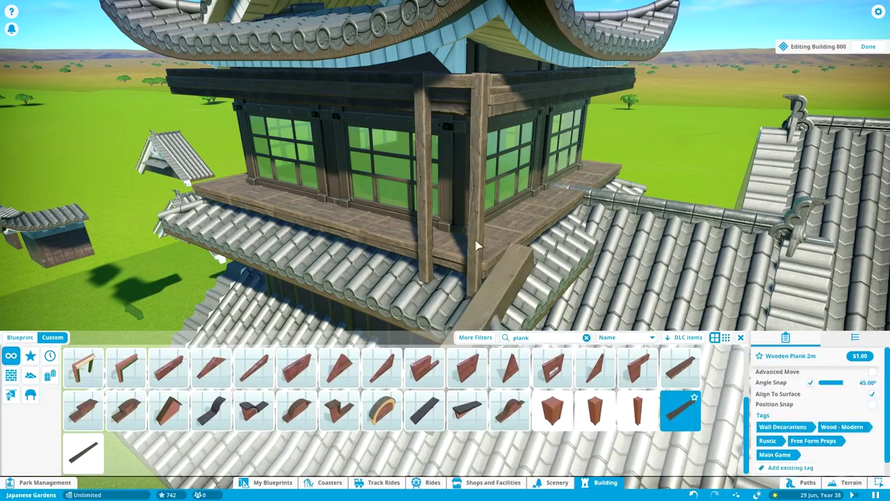
# Step: Broaden the catalogue search term and select the wooden pillar on the turret's window face
pyautogui.click(550, 336)
pyautogui.press('BackSpace')
pyautogui.press('BackSpace')
pyautogui.press('BackSpace')
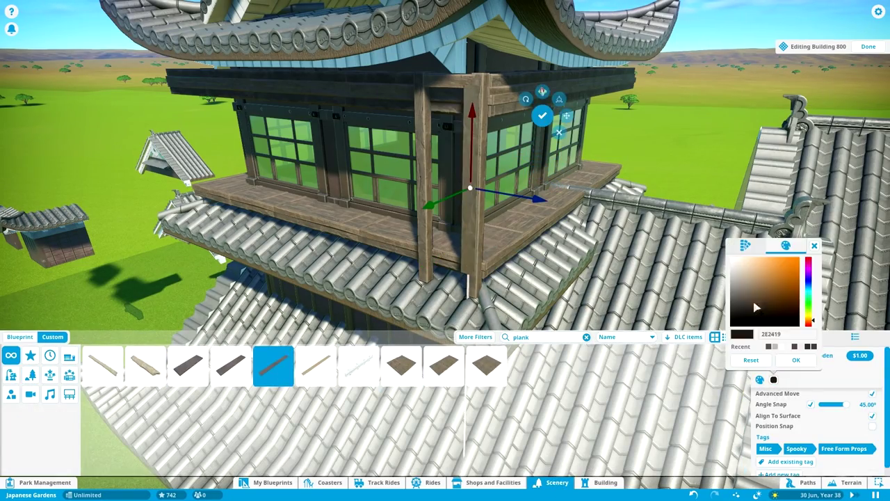
pyautogui.press('q')
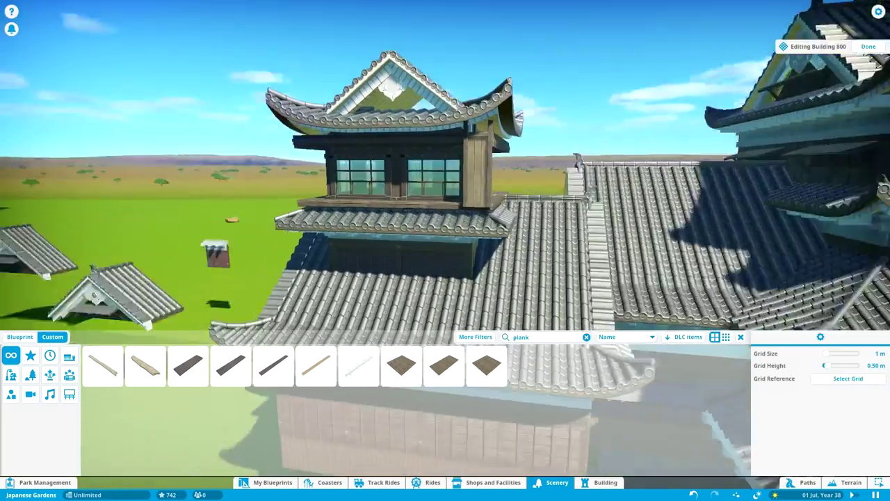
pyautogui.click(461, 174)
# Step: Place a Plank Fence 4m panel upright along the turret balcony
pyautogui.click(358, 365)
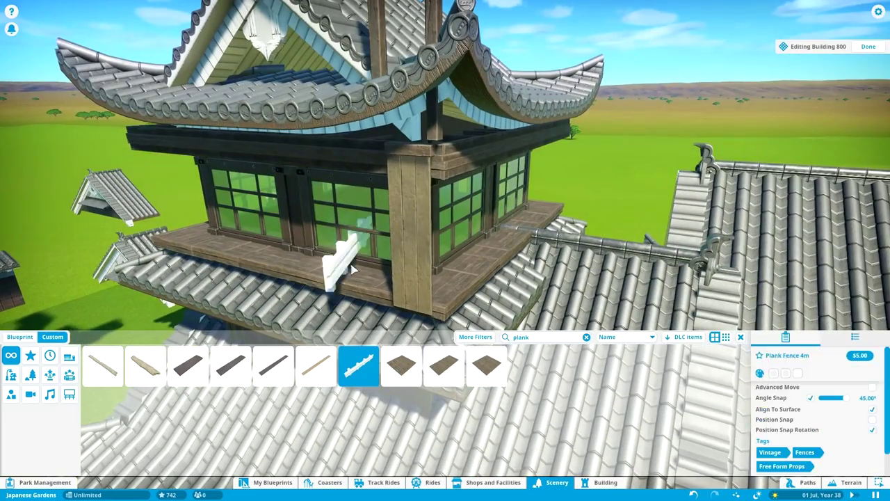
pyautogui.click(87, 371)
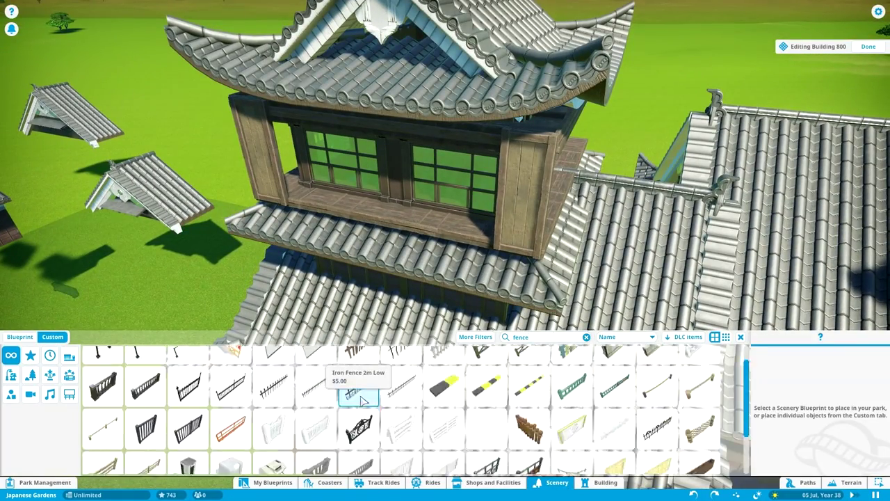
pyautogui.moveTo(282, 197); pyautogui.dragTo(320, 265)
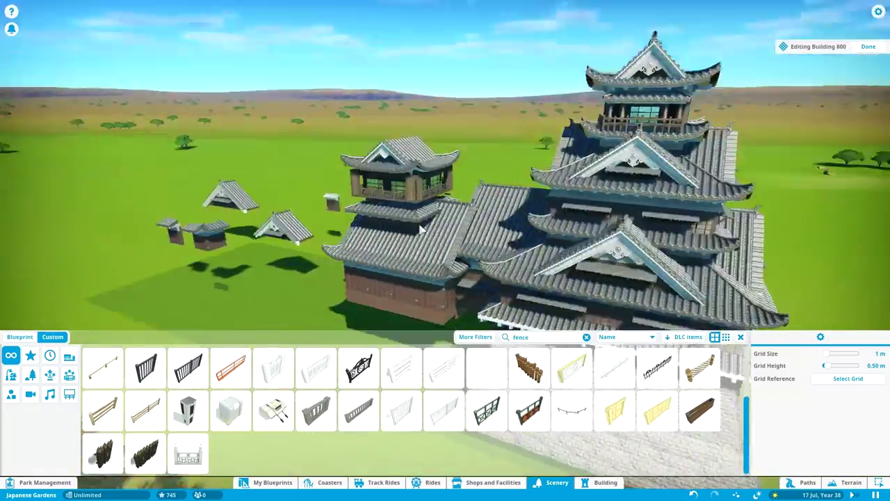
# Step: Place a wall piece on the turret, then choose the Wooden Decorative Course 1 trim for the balcony
pyautogui.click(573, 154)
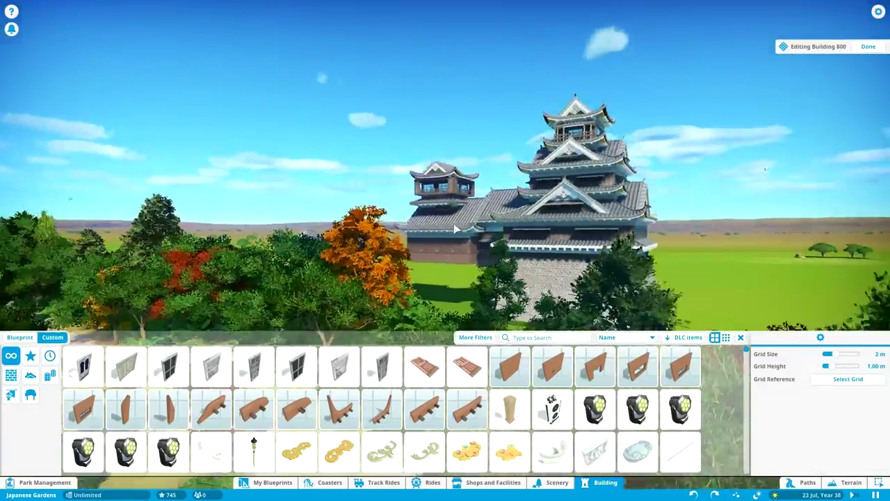
pyautogui.click(87, 388)
pyautogui.click(245, 410)
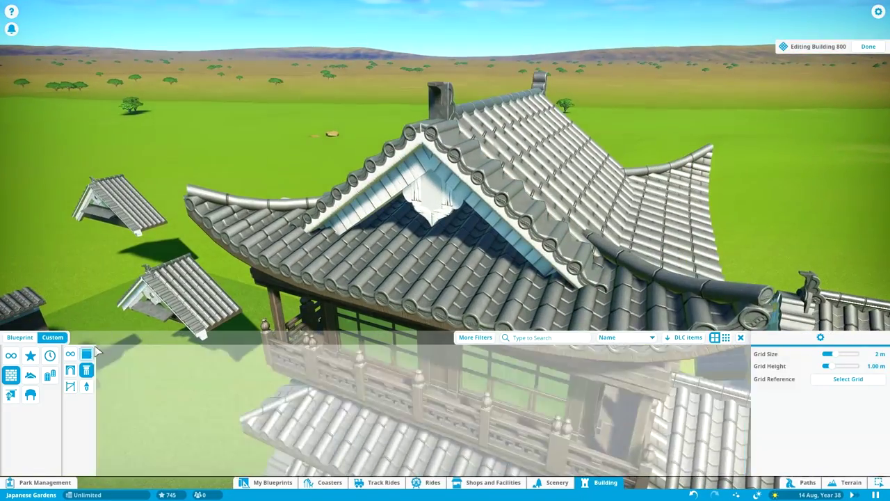
# Step: Scroll the Walls catalogue down to the sloped wall pieces
pyautogui.scroll(-3, 743, 413)
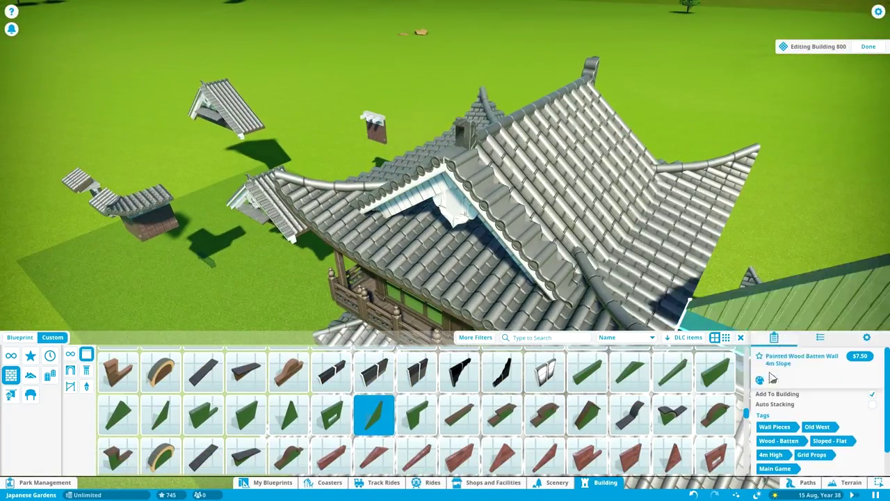